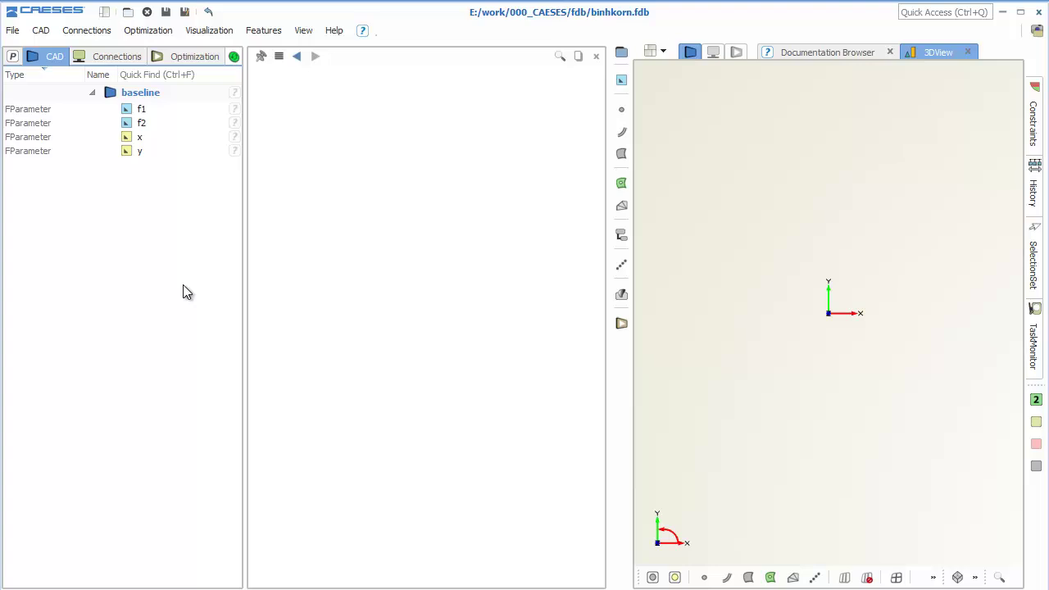
Examine the definitions of the parameters f1, f2, x and y in the baseline design
{"action": "left_click", "coordinate": [180, 109]}
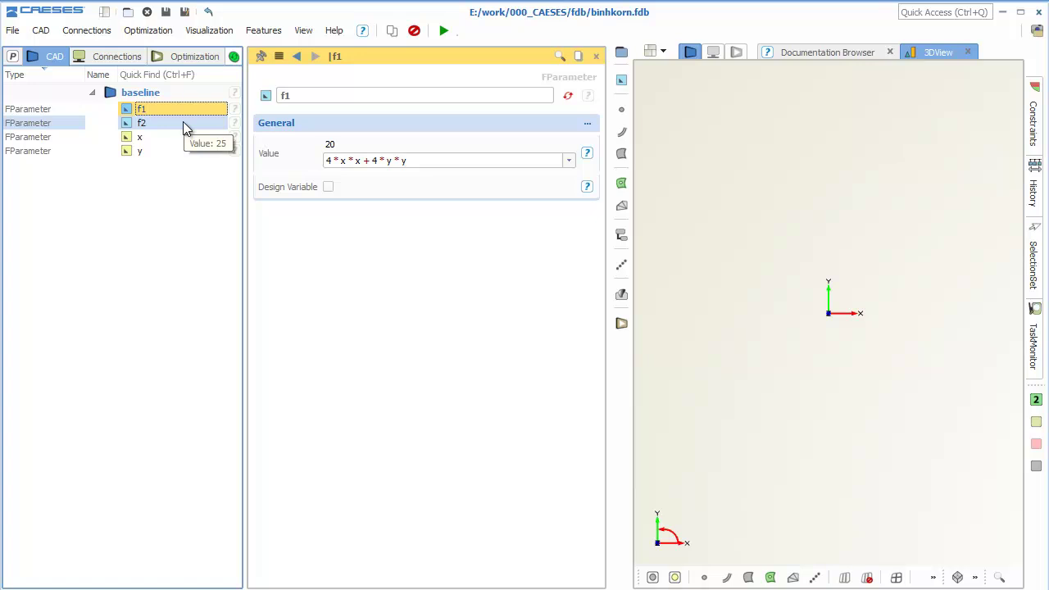
{"action": "left_click", "coordinate": [182, 124]}
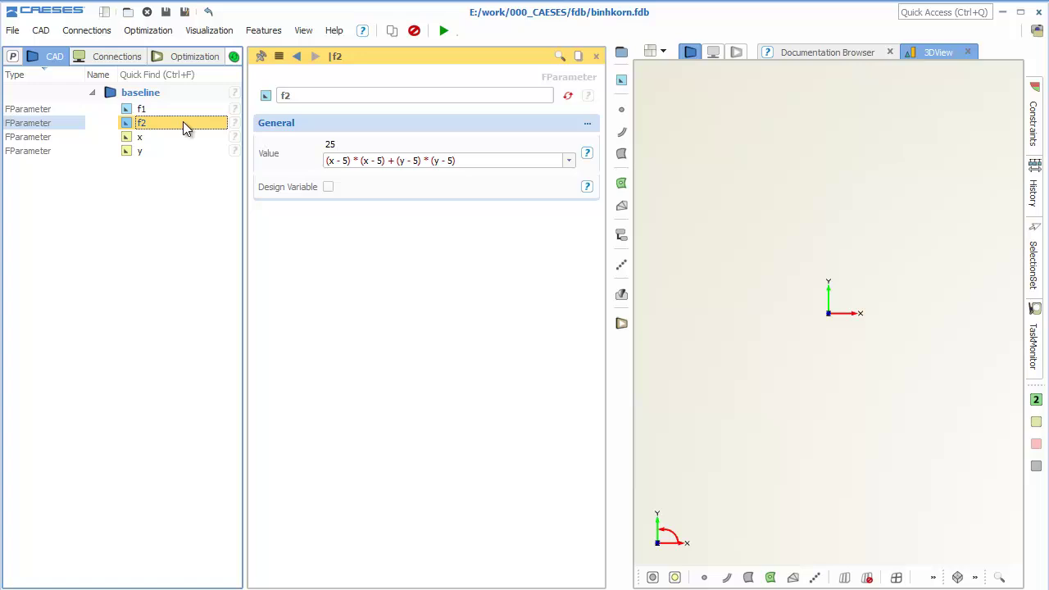
{"action": "left_click", "coordinate": [183, 137]}
{"action": "left_click", "coordinate": [184, 153]}
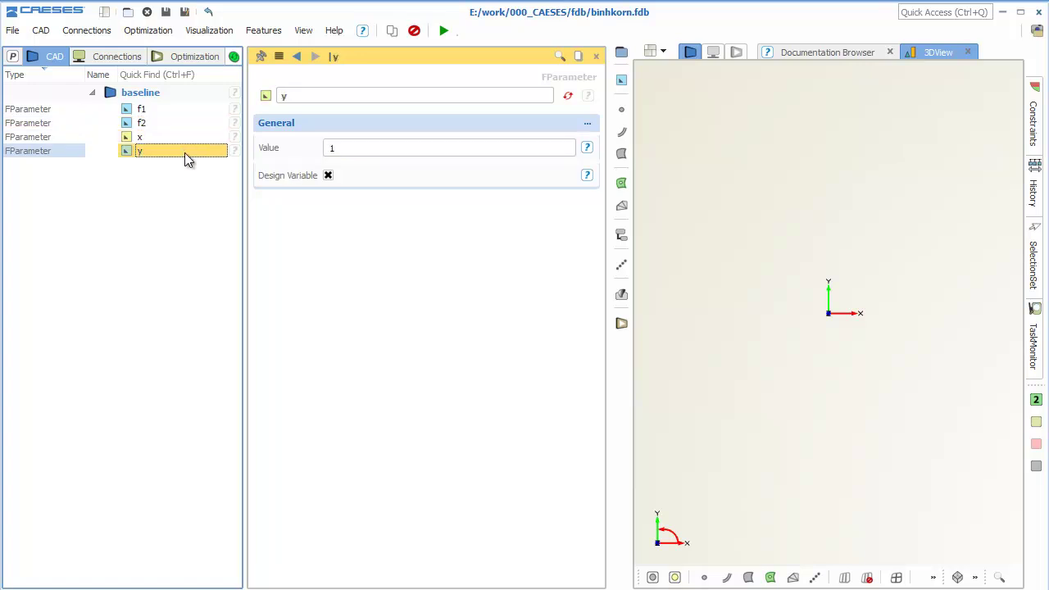
Examine the inequality constraints g1 and g2 and the settings of the existing Nsga2 design engine
{"action": "left_click", "coordinate": [188, 59]}
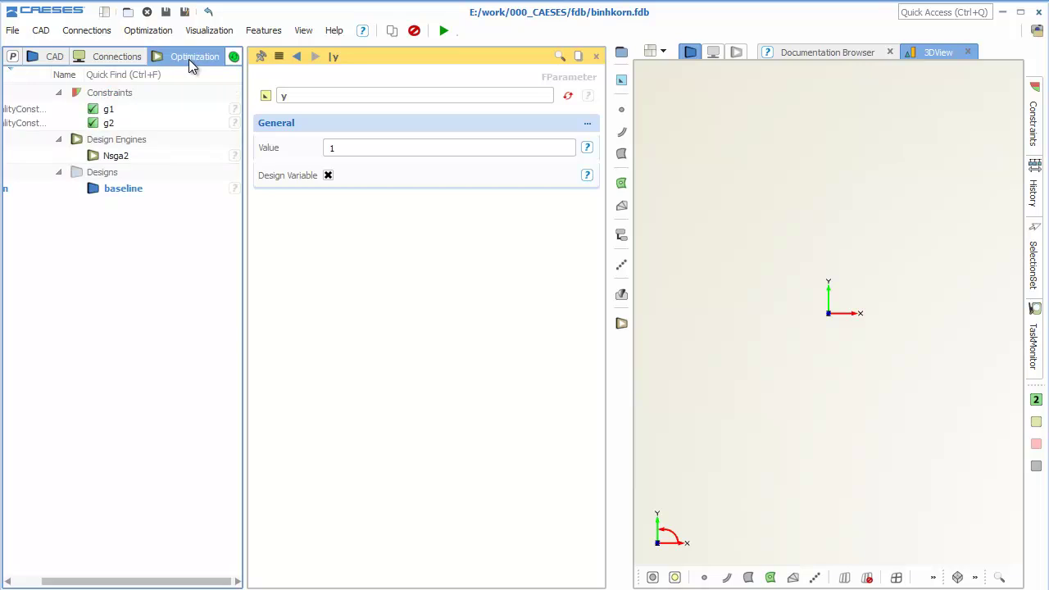
{"action": "left_click", "coordinate": [183, 112]}
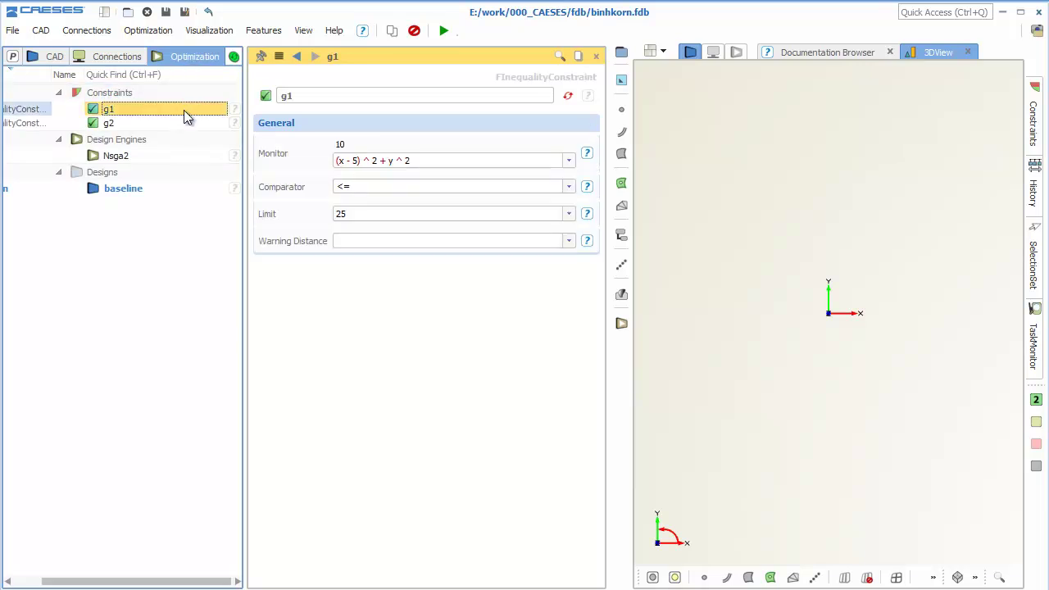
{"action": "left_click", "coordinate": [184, 120]}
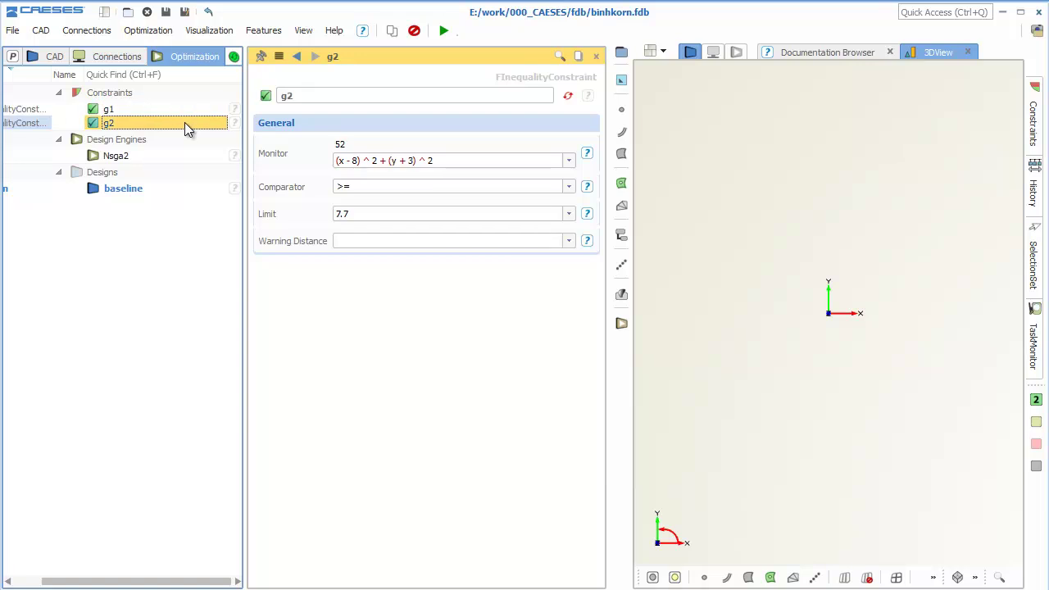
{"action": "left_click", "coordinate": [164, 157]}
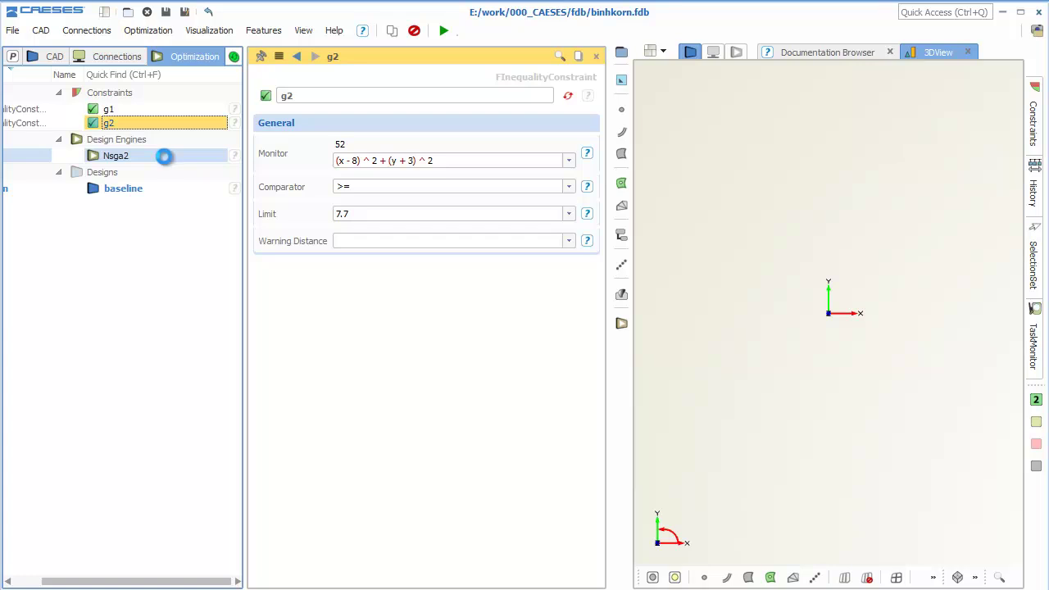
Add a Dakota design engine to the project and name it study
{"action": "left_click", "coordinate": [148, 30]}
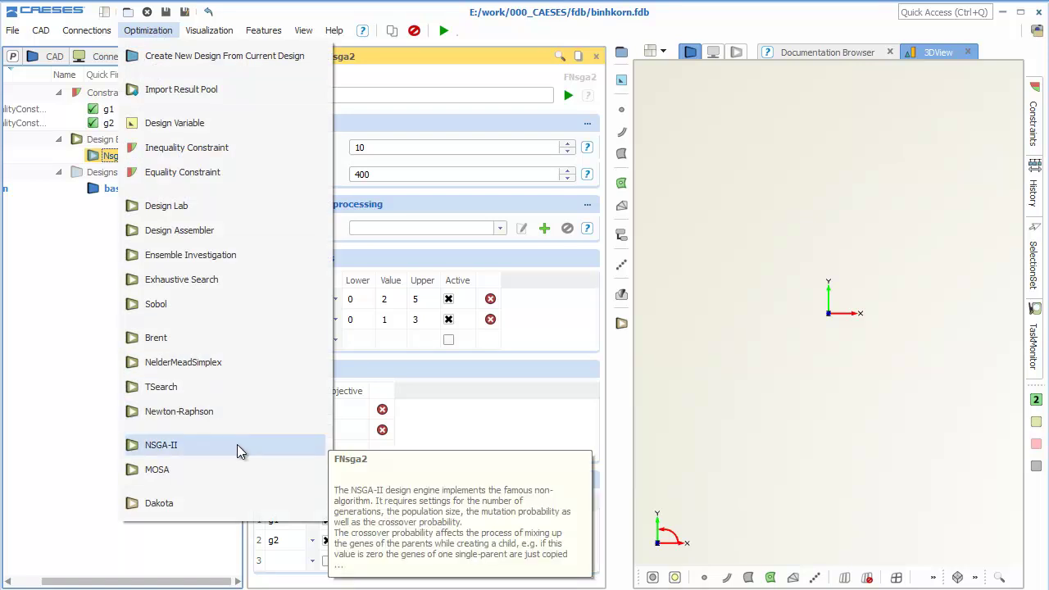
{"action": "left_click", "coordinate": [192, 504]}
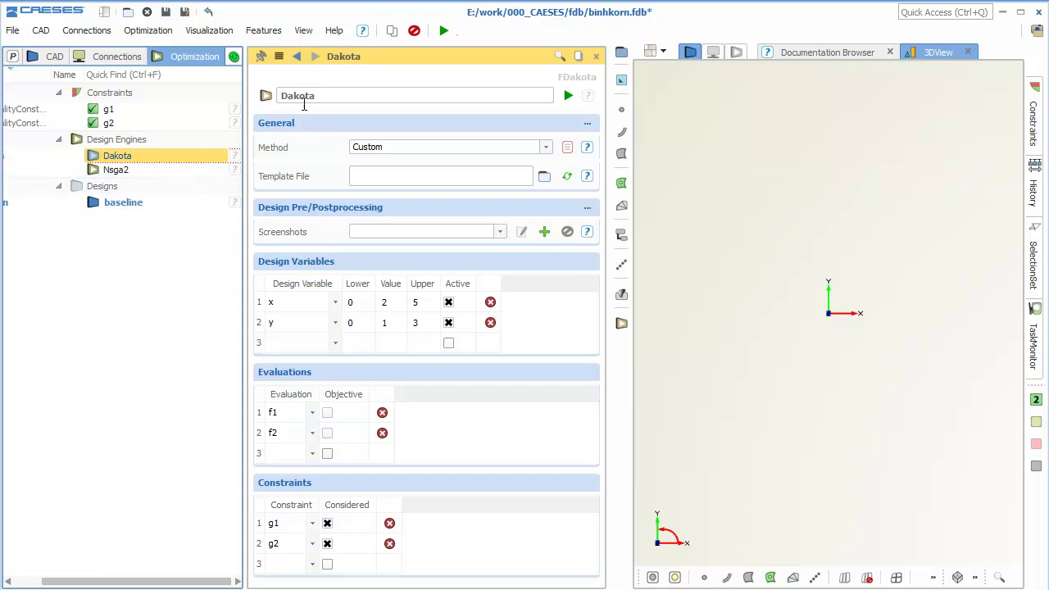
{"action": "left_click_drag", "start_coordinate": [321, 95], "coordinate": [273, 87]}
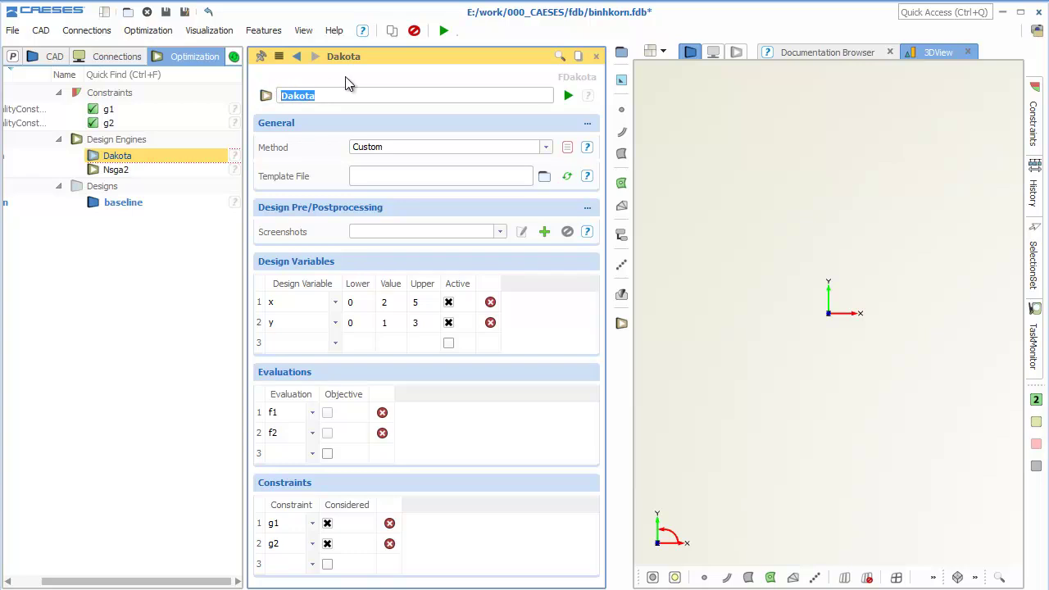
{"action": "type", "text": "study"}
Set the study engine's method to Sensitivity Analysis with 50 samples and run it
{"action": "left_click", "coordinate": [436, 147]}
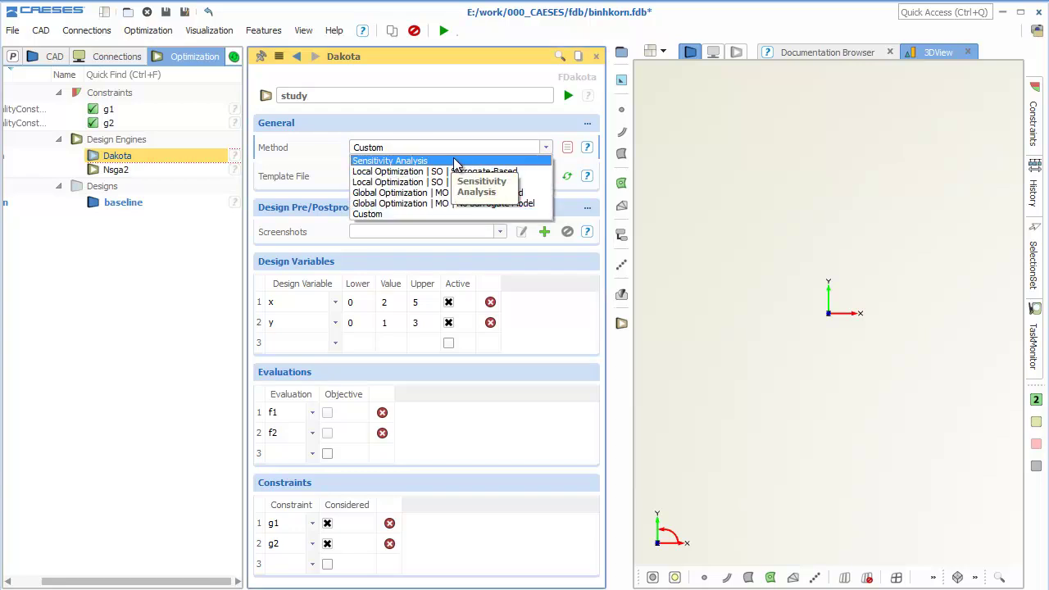
{"action": "left_click", "coordinate": [530, 160]}
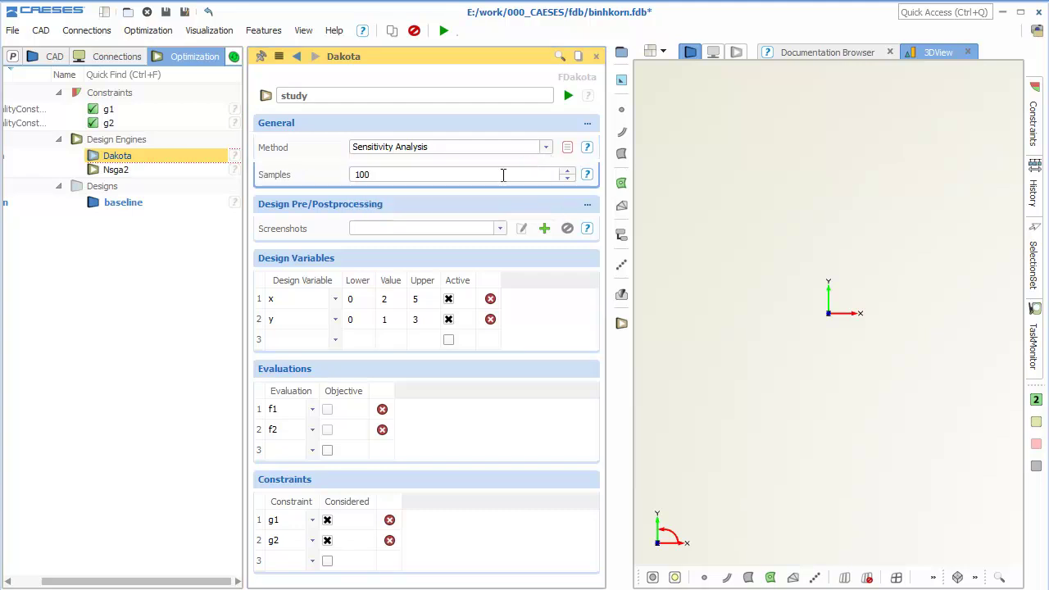
{"action": "double_click", "coordinate": [503, 174]}
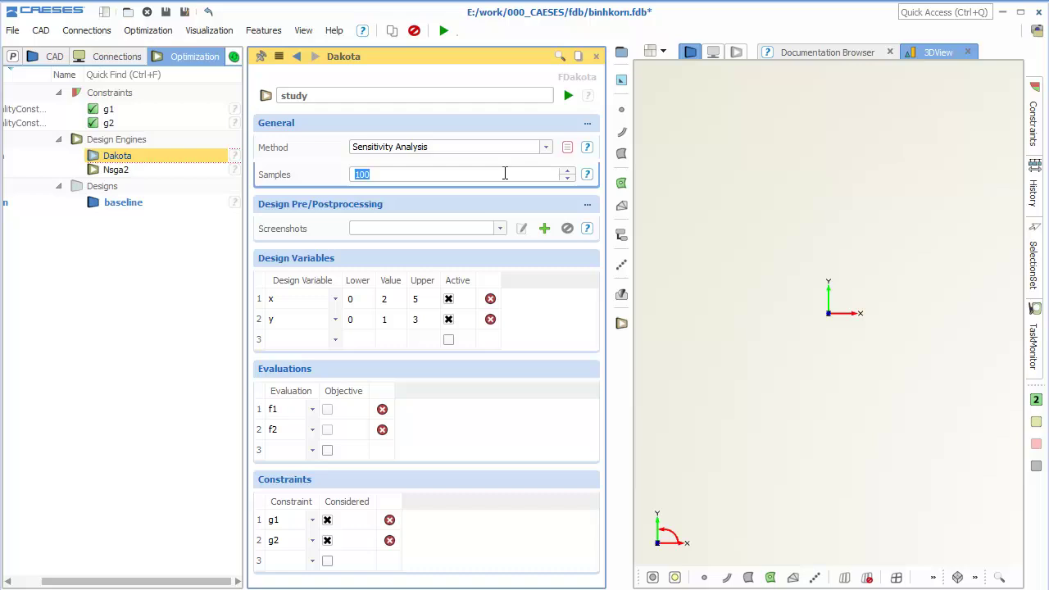
{"action": "type", "text": "50"}
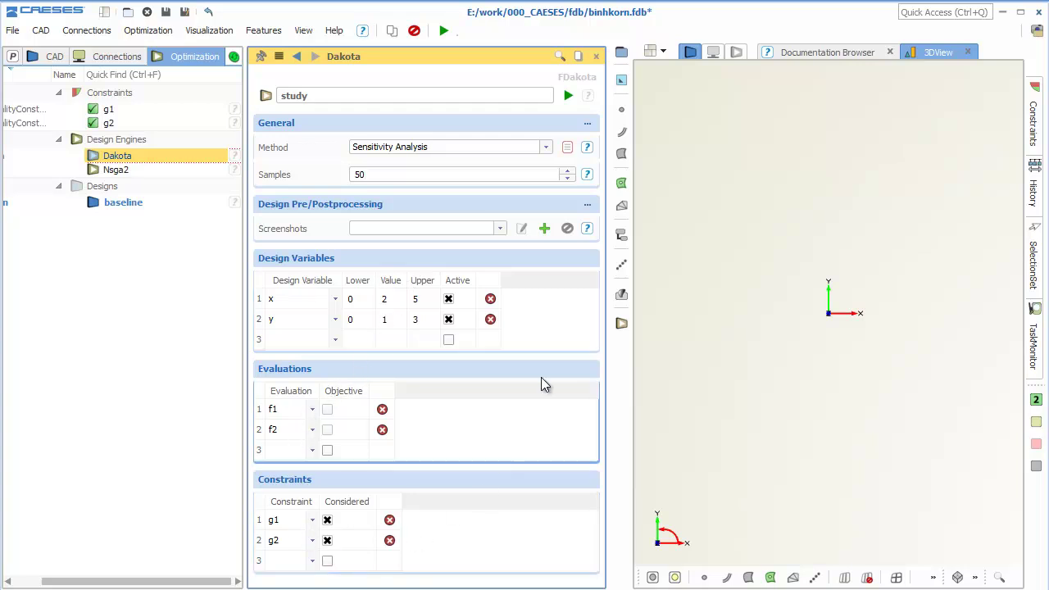
{"action": "left_click", "coordinate": [569, 95]}
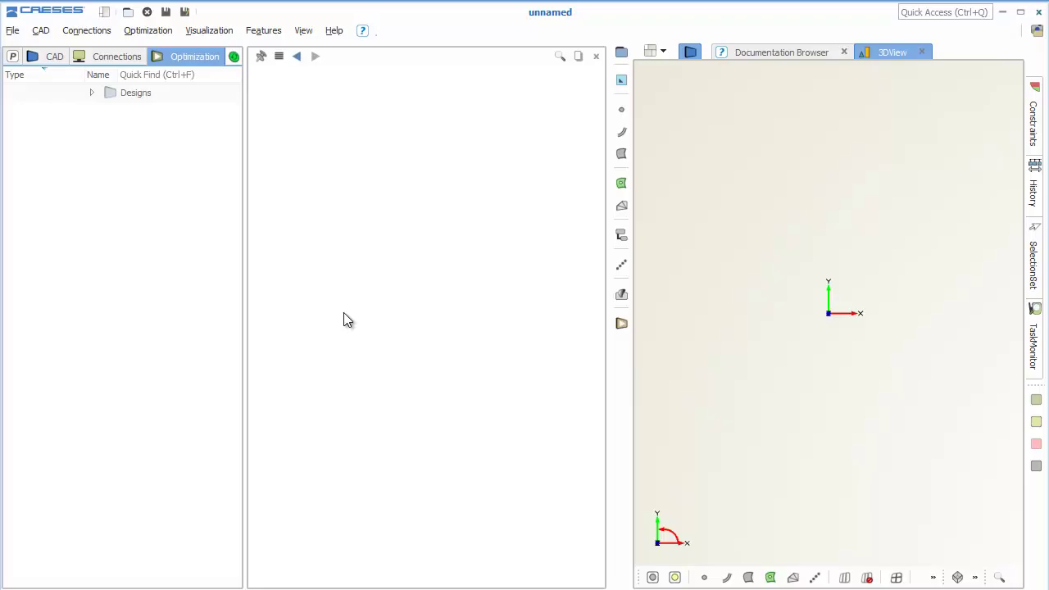
Add a Dakota design engine to the unnamed project and set its method to Sensitivity Analysis
{"action": "left_click", "coordinate": [164, 34]}
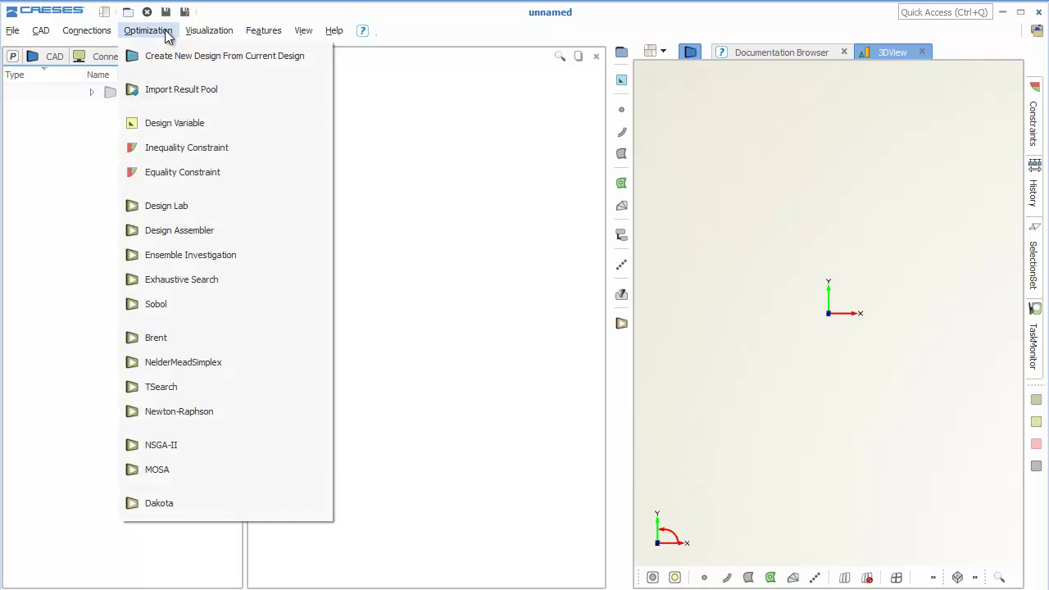
{"action": "left_click", "coordinate": [221, 501]}
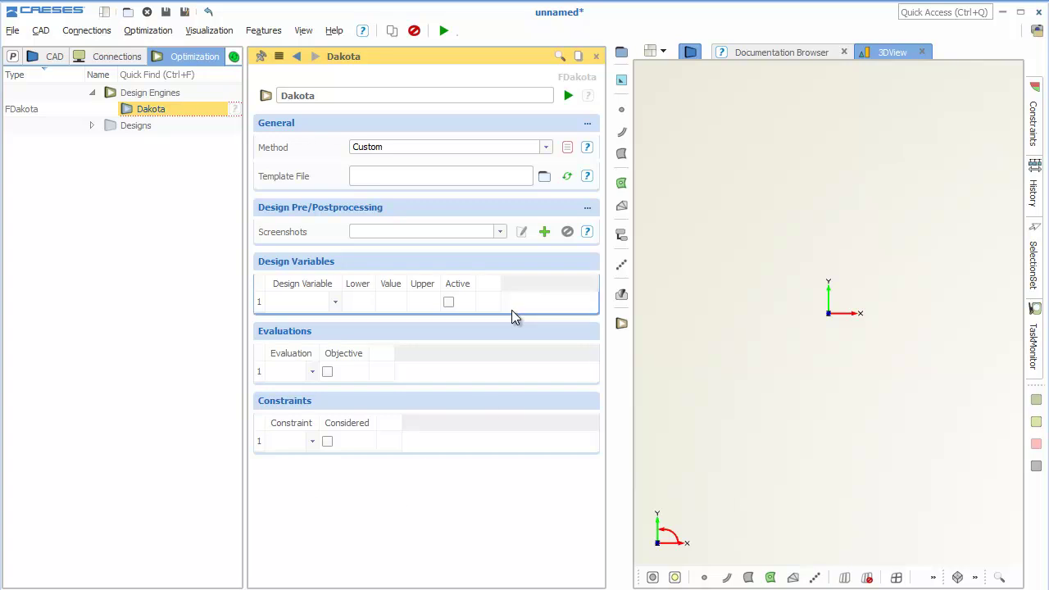
{"action": "left_click", "coordinate": [523, 147]}
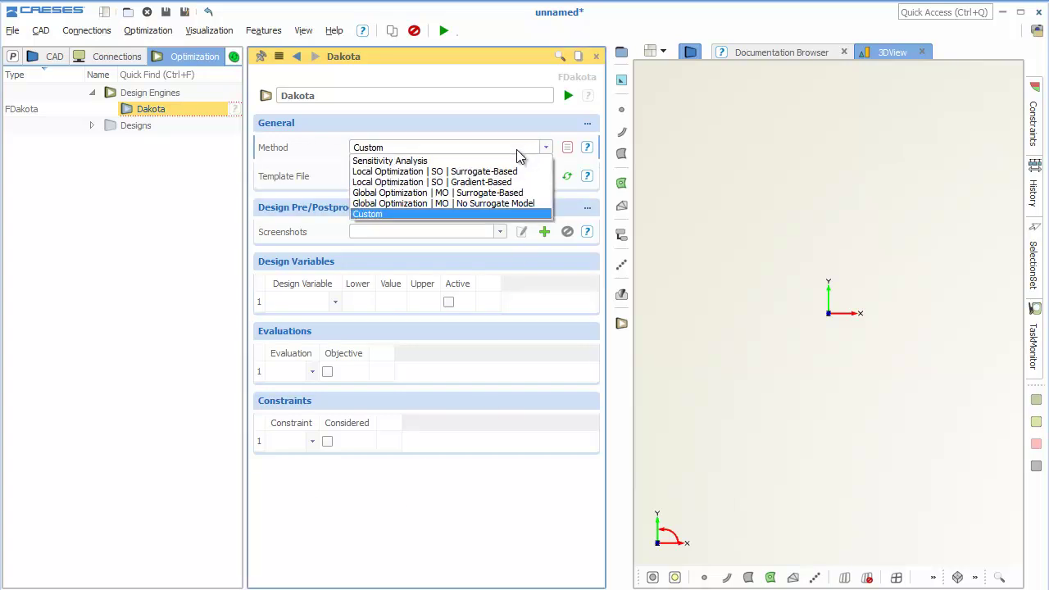
{"action": "left_click", "coordinate": [515, 161]}
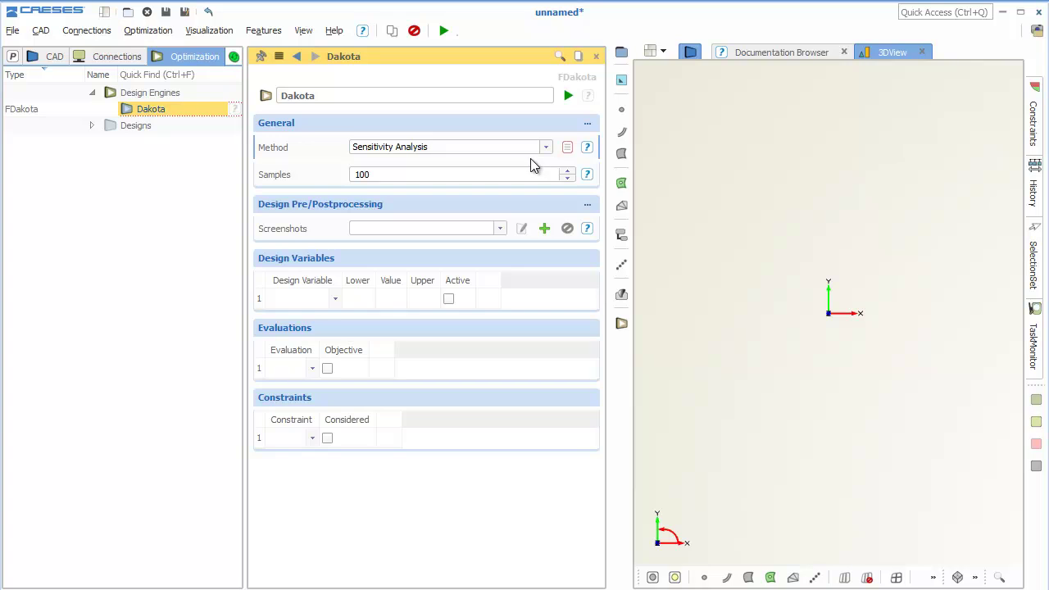
Preview the generated dakota.in file in an enlarged window, check its samples entry, and close the preview
{"action": "left_click", "coordinate": [567, 148]}
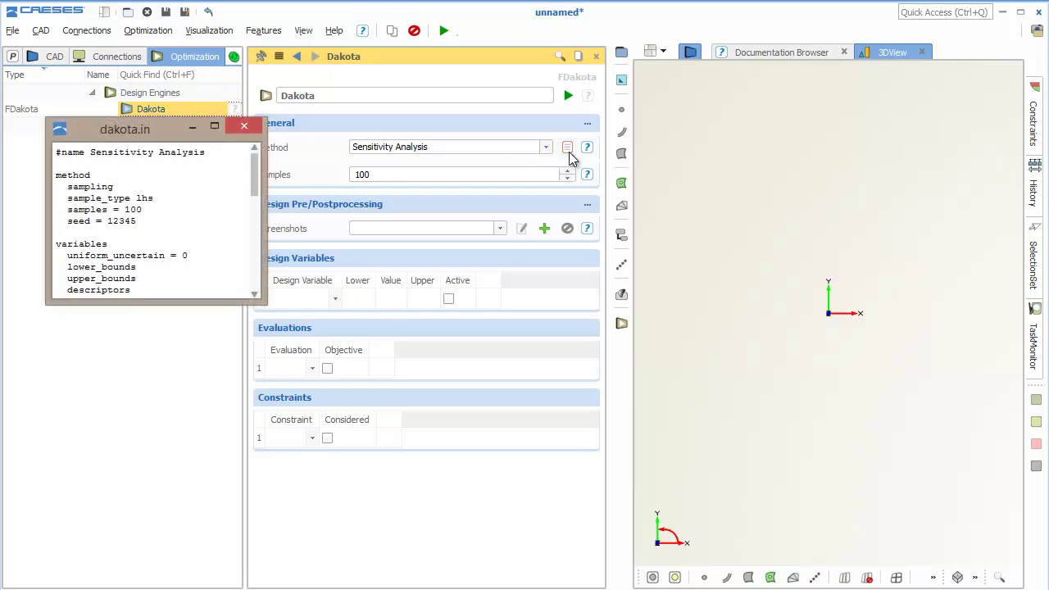
{"action": "left_click_drag", "start_coordinate": [152, 127], "coordinate": [215, 125]}
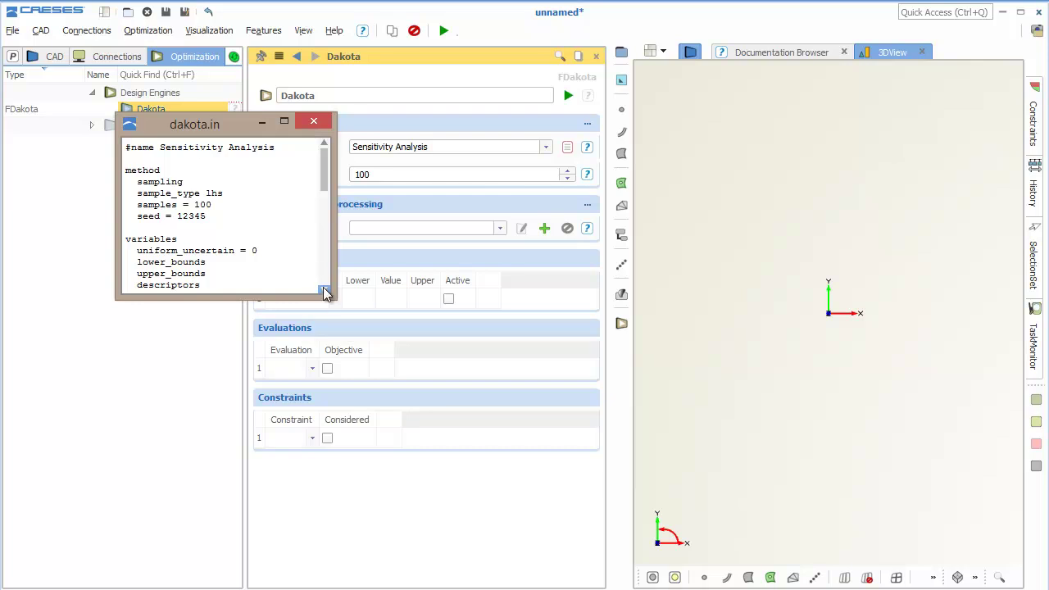
{"action": "left_click_drag", "start_coordinate": [334, 297], "coordinate": [490, 516]}
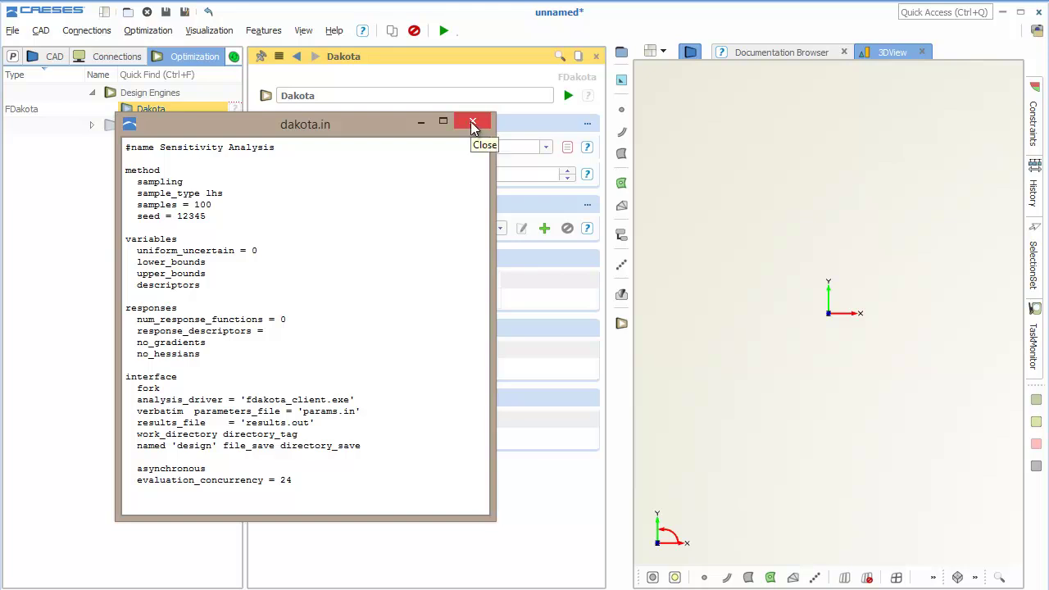
{"action": "double_click", "coordinate": [202, 204]}
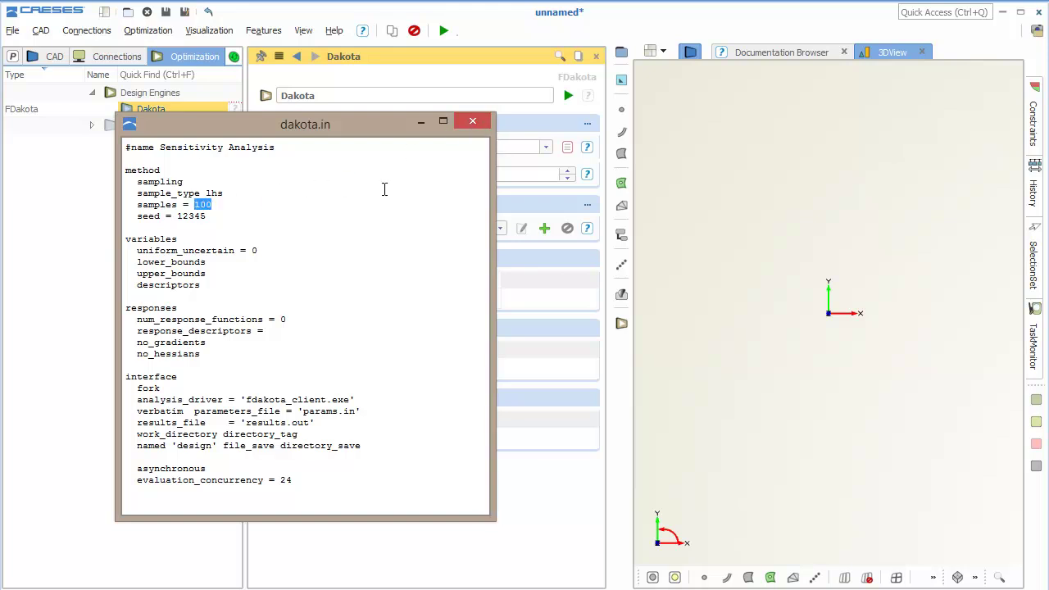
{"action": "left_click", "coordinate": [472, 121]}
Set the Dakota engine's number of samples to 30 and check the samples entry in the generated dakota.in file
{"action": "double_click", "coordinate": [406, 177]}
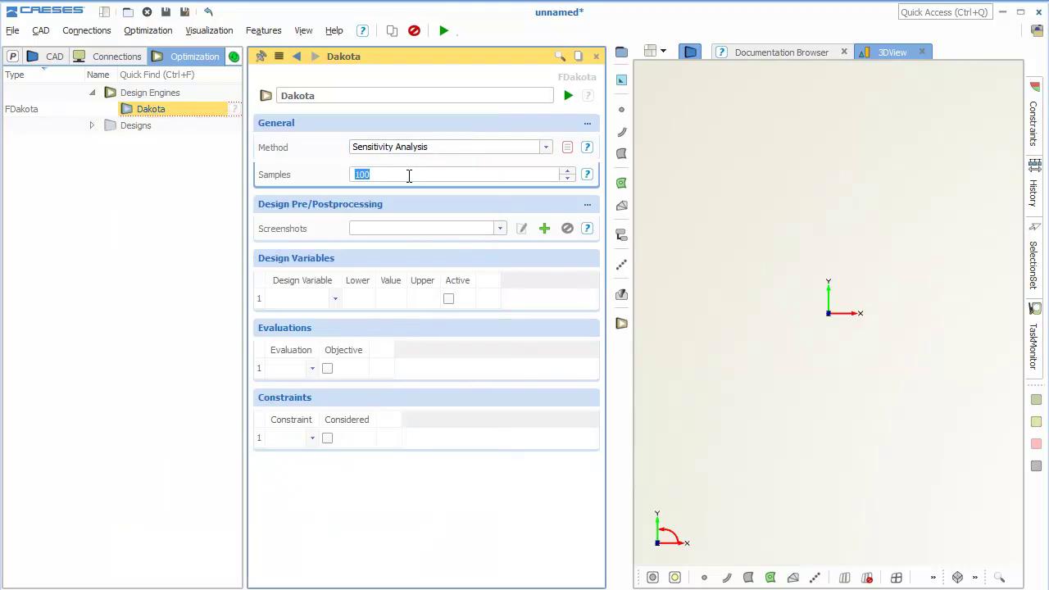
{"action": "type", "text": "30"}
{"action": "left_click", "coordinate": [567, 148]}
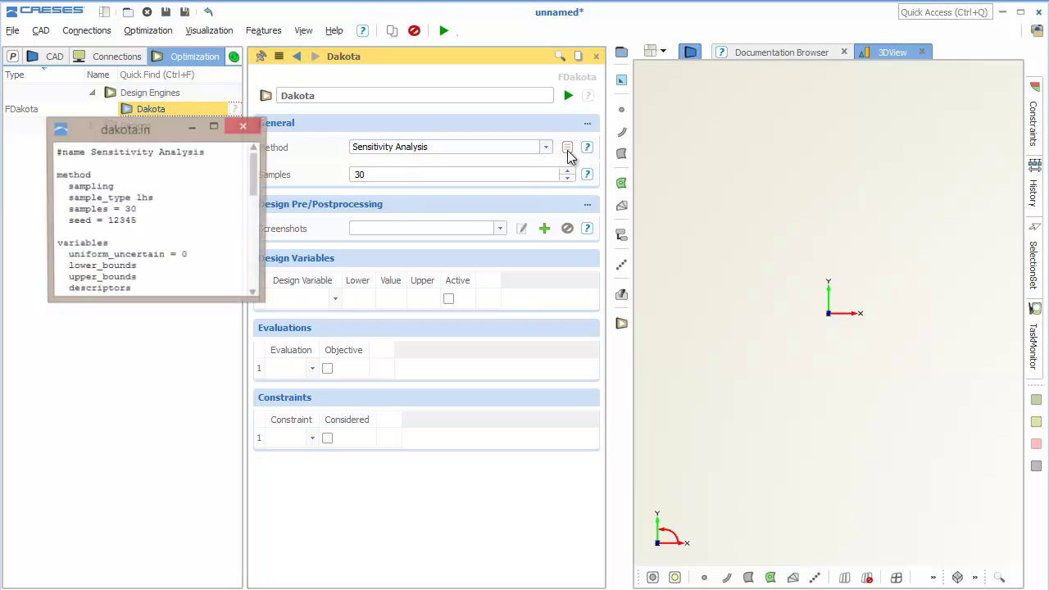
{"action": "double_click", "coordinate": [130, 210]}
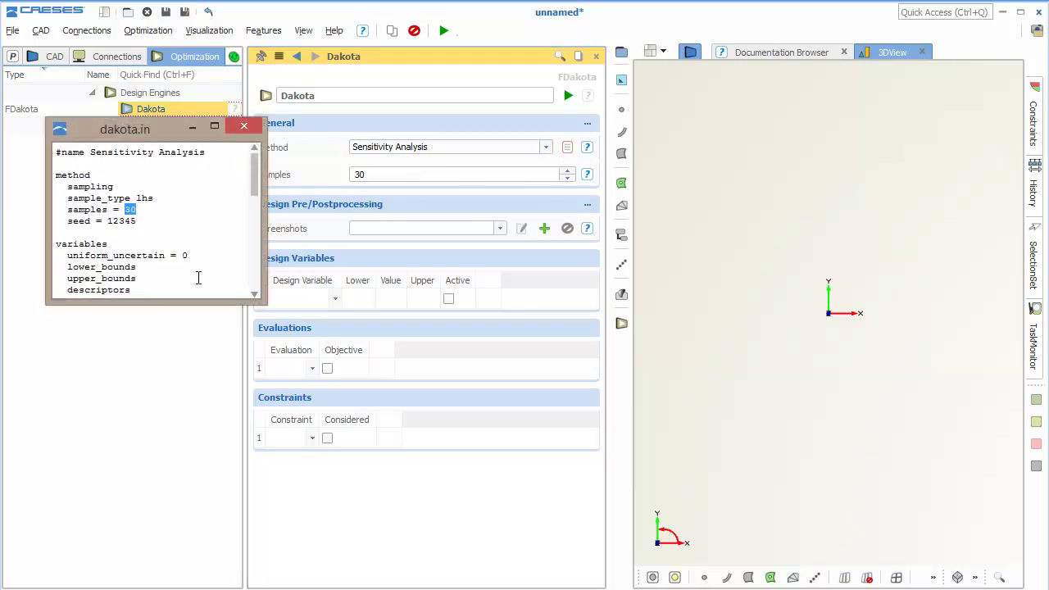
{"action": "left_click_drag", "start_coordinate": [264, 301], "coordinate": [461, 536]}
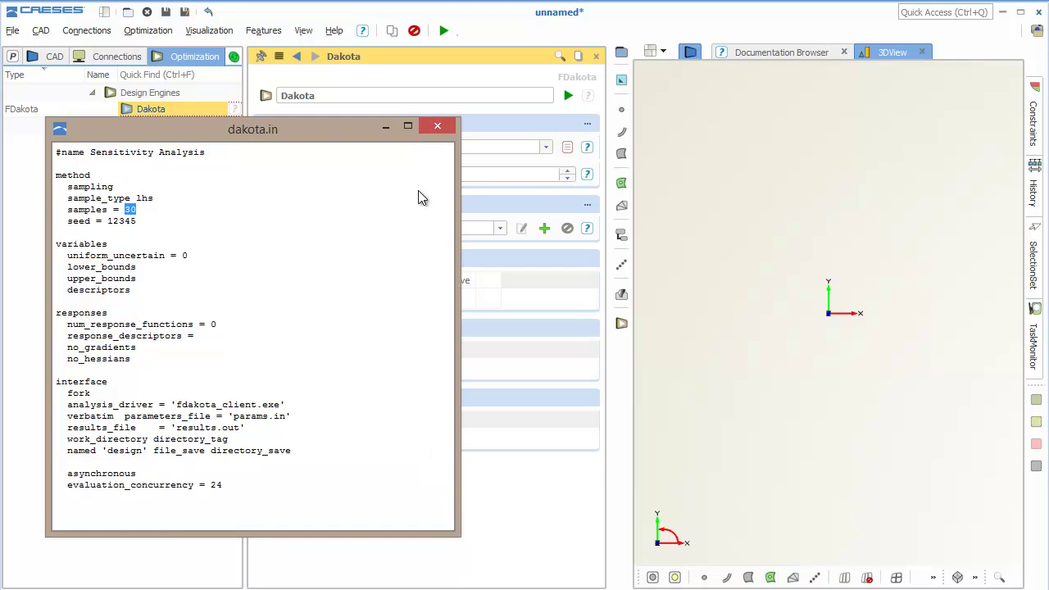
{"action": "left_click", "coordinate": [438, 127]}
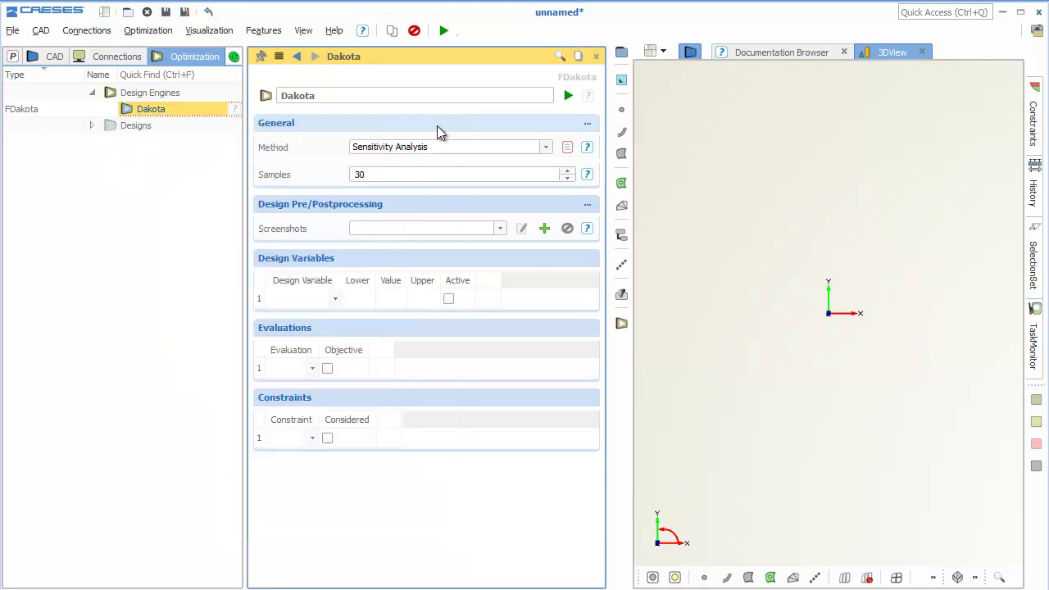
Switch to Programmer's Notepad, examine each field of the samples entry in 00_sensitivityanalysis.in, and compare it with the Samples help in CAESES
{"action": "key", "text": "alt+Tab"}
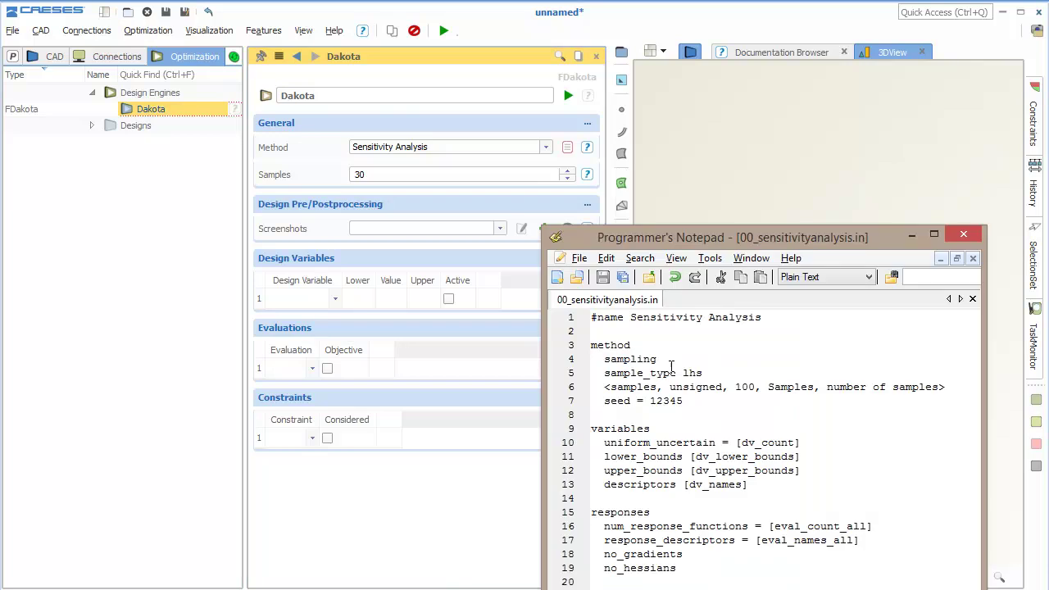
{"action": "left_click", "coordinate": [673, 335]}
{"action": "double_click", "coordinate": [643, 387]}
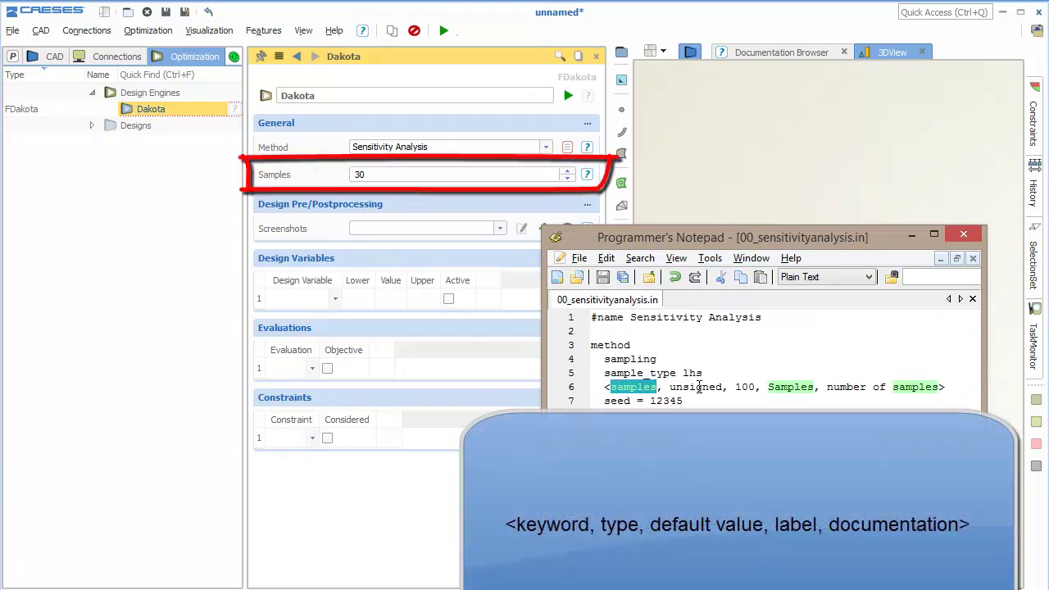
{"action": "double_click", "coordinate": [698, 387]}
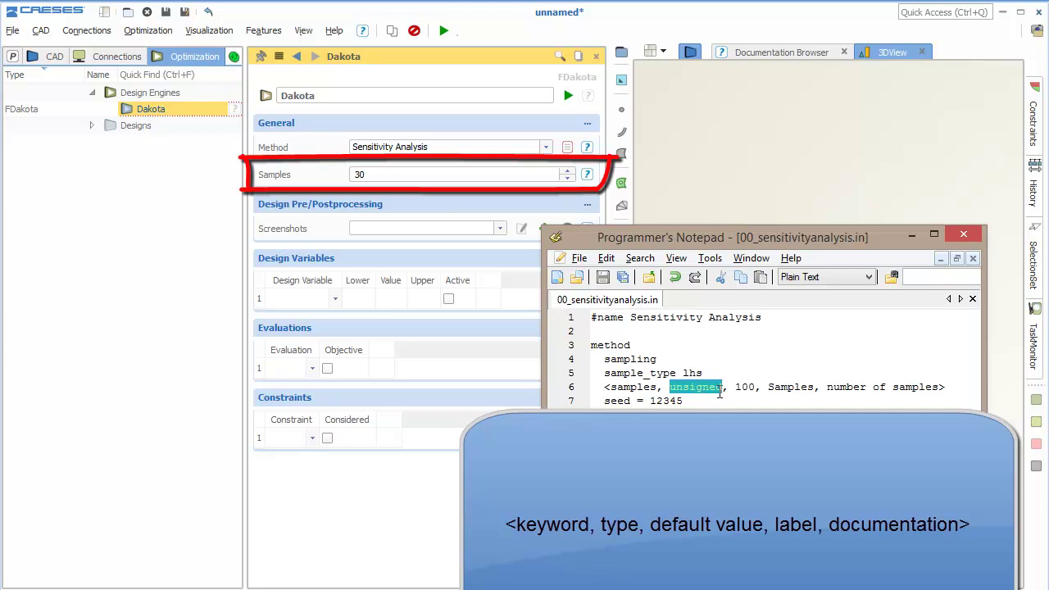
{"action": "double_click", "coordinate": [745, 386]}
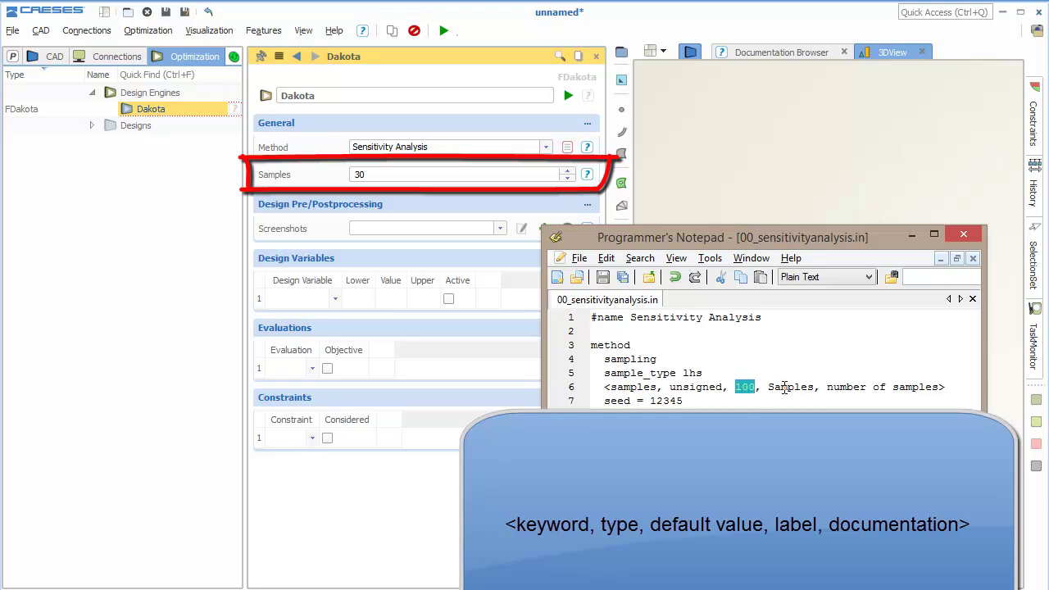
{"action": "double_click", "coordinate": [784, 387]}
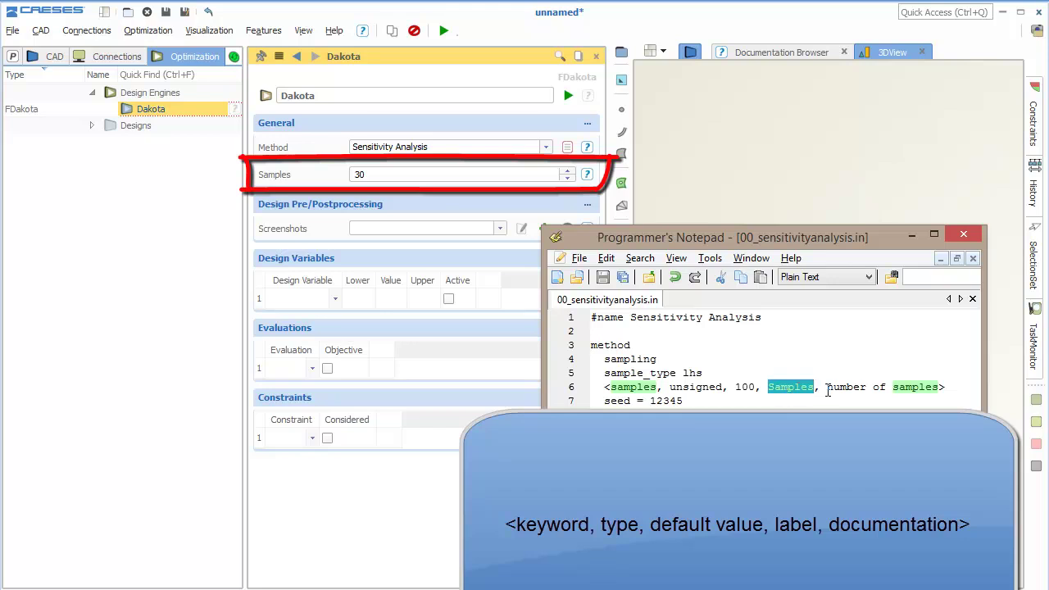
{"action": "left_click_drag", "start_coordinate": [826, 390], "coordinate": [938, 393]}
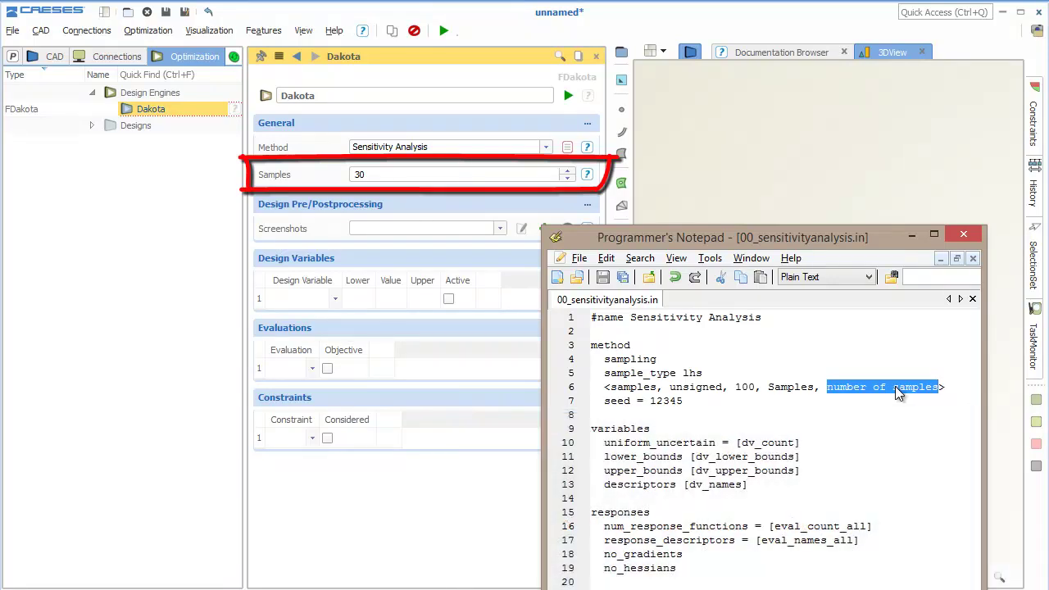
{"action": "left_click", "coordinate": [535, 173]}
{"action": "mouse_move", "coordinate": [588, 179]}
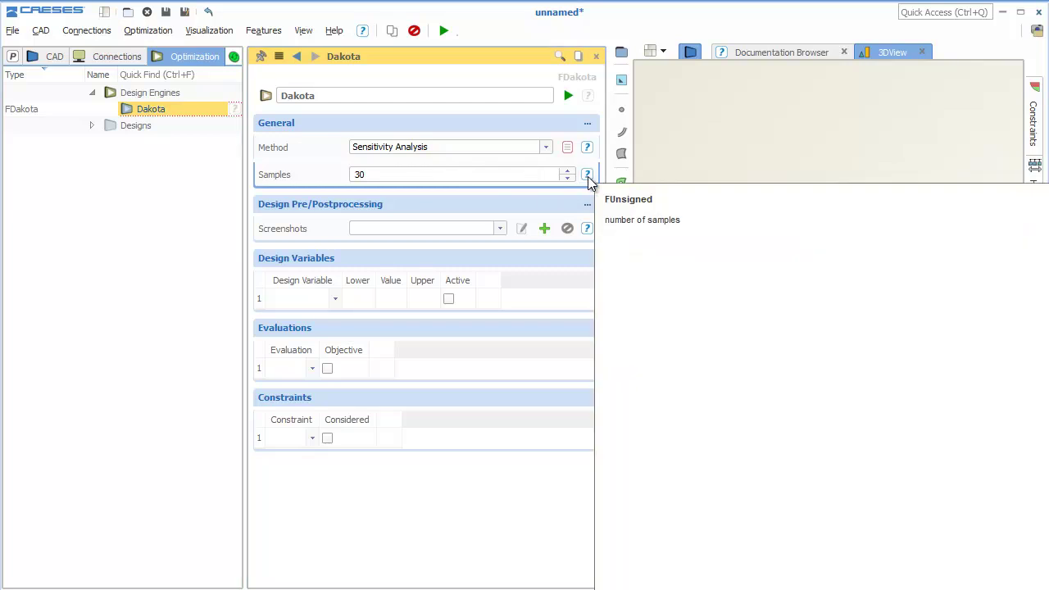
View the detailed Samples help, and in Programmer's Notepad set the default number of samples in 00_sensitivityanalysis.in to 123 and save the file
{"action": "left_click", "coordinate": [635, 215]}
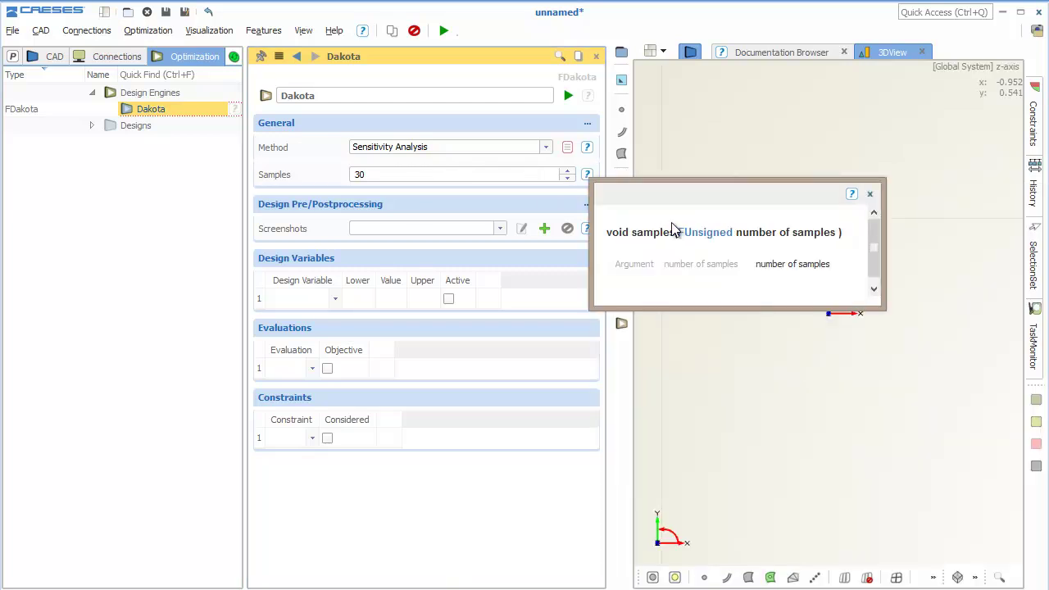
{"action": "left_click", "coordinate": [468, 173]}
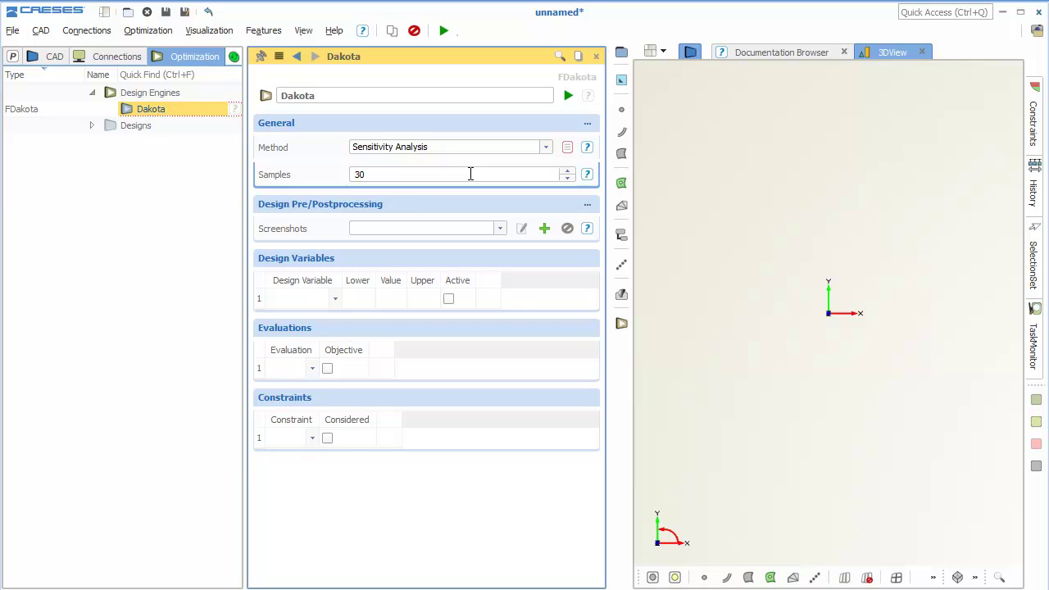
{"action": "key", "text": "alt+Tab"}
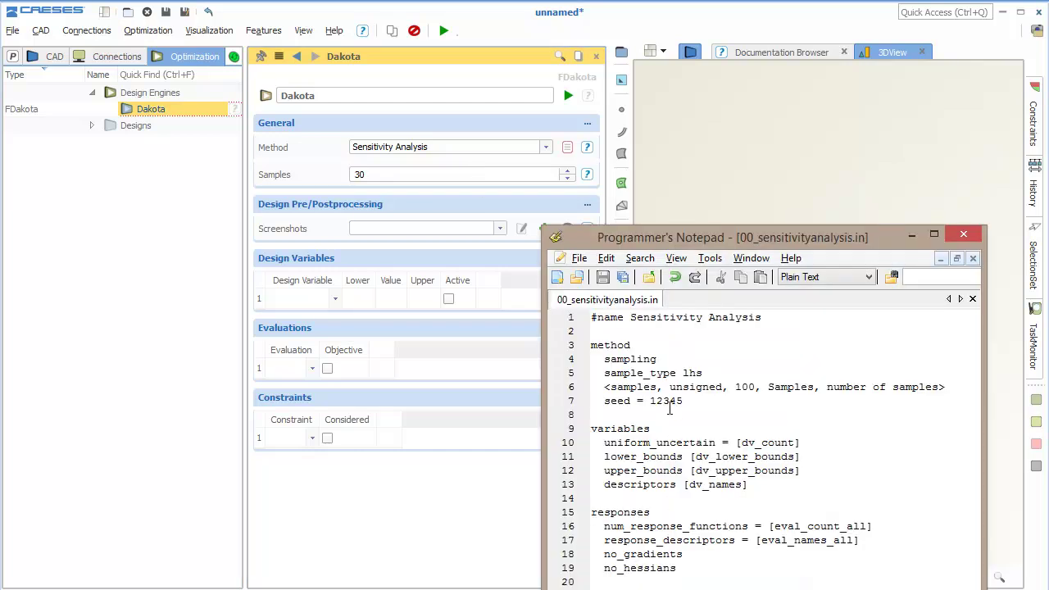
{"action": "double_click", "coordinate": [743, 386]}
{"action": "type", "text": "123"}
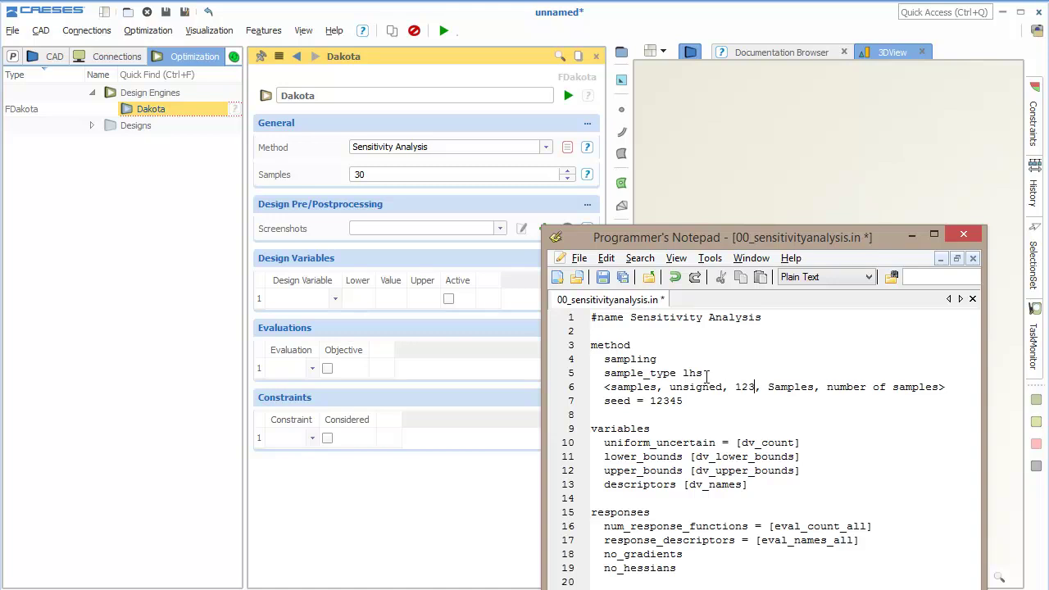
{"action": "key", "text": "ctrl+s"}
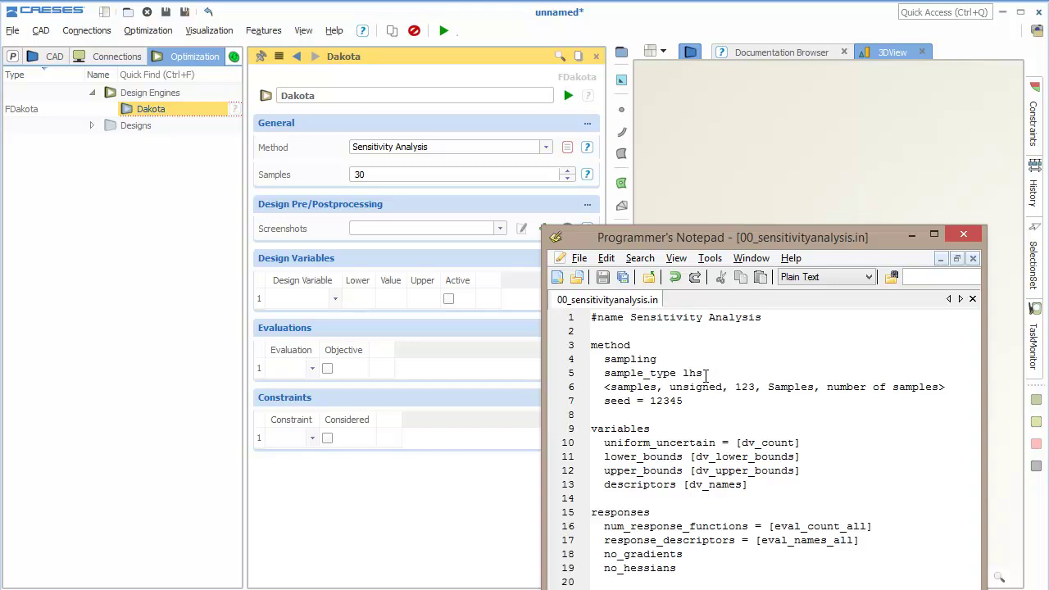
In CAESES, switch the Dakota engine's method to Local Optimization | SO | Surrogate-Based and back to Sensitivity Analysis to reload the template
{"action": "left_click", "coordinate": [435, 146]}
{"action": "left_click", "coordinate": [440, 172]}
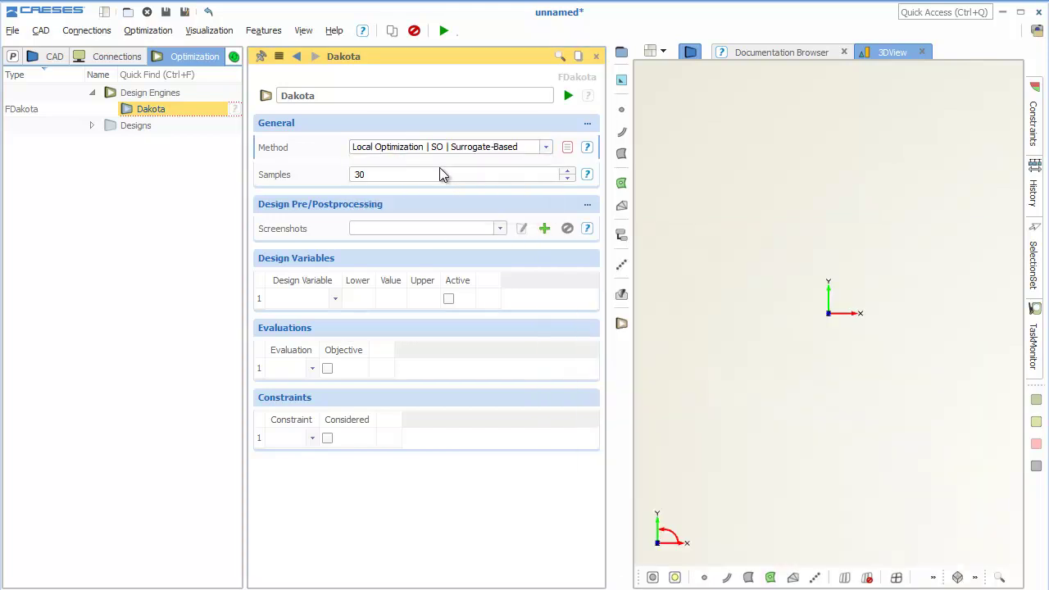
{"action": "left_click", "coordinate": [451, 147]}
{"action": "left_click", "coordinate": [456, 161]}
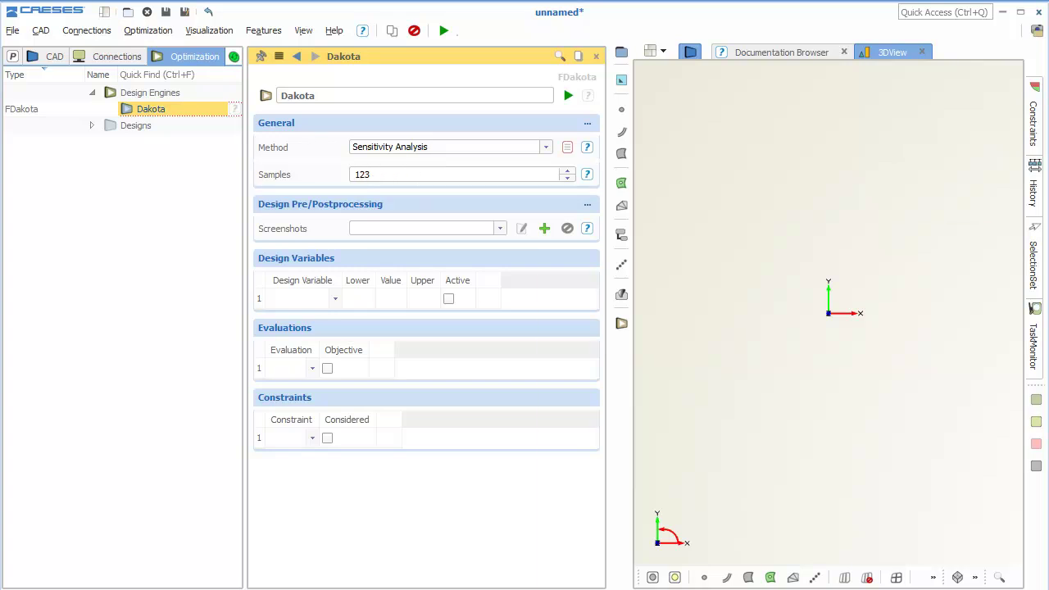
Examine the bracketed design variable and evaluation placeholders in 00_sensitivityanalysis.in in Programmer's Notepad, and return to the engine's method choices in CAESES
{"action": "key", "text": "alt+Tab"}
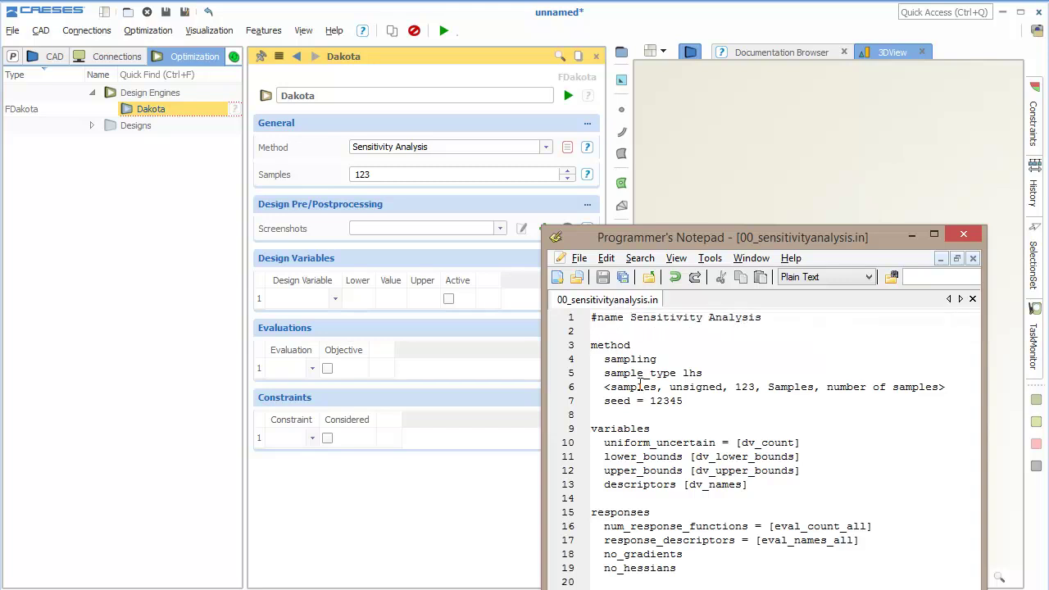
{"action": "left_click_drag", "start_coordinate": [738, 441], "coordinate": [805, 441]}
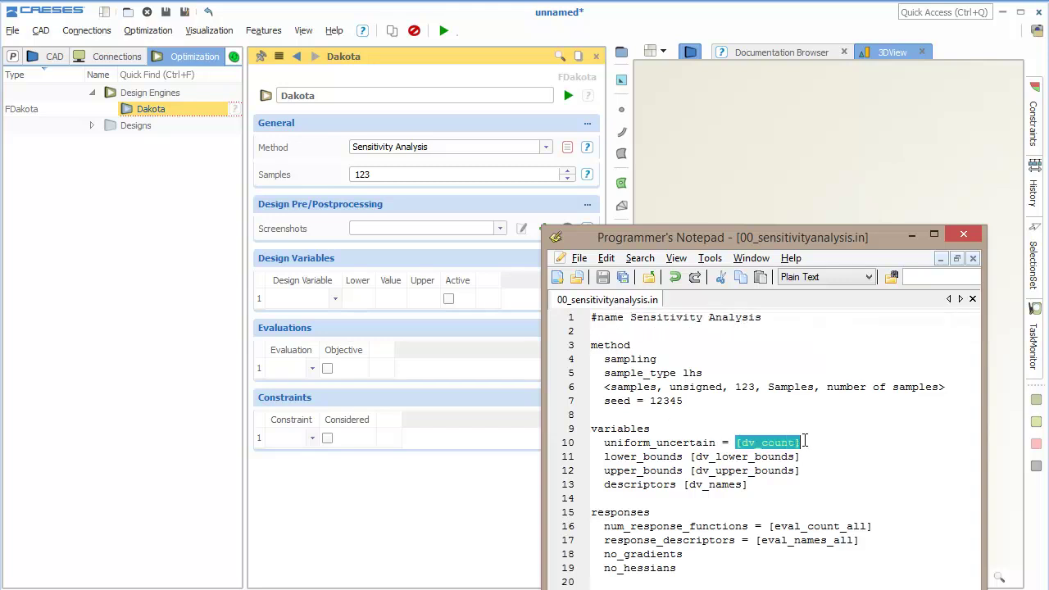
{"action": "left_click_drag", "start_coordinate": [692, 457], "coordinate": [809, 458]}
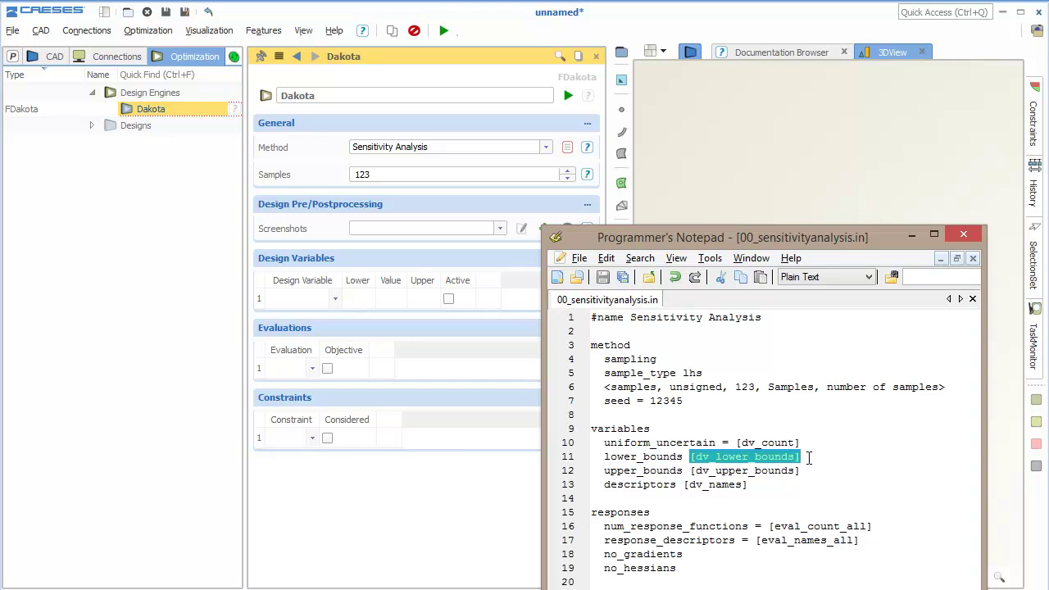
{"action": "double_click", "coordinate": [722, 471]}
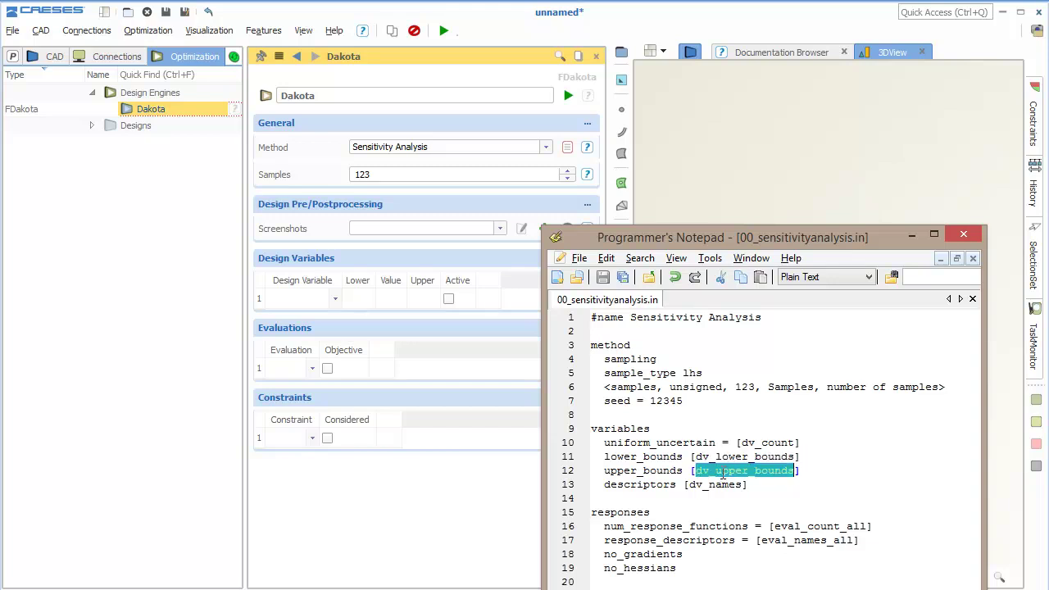
{"action": "double_click", "coordinate": [720, 484]}
{"action": "double_click", "coordinate": [797, 526]}
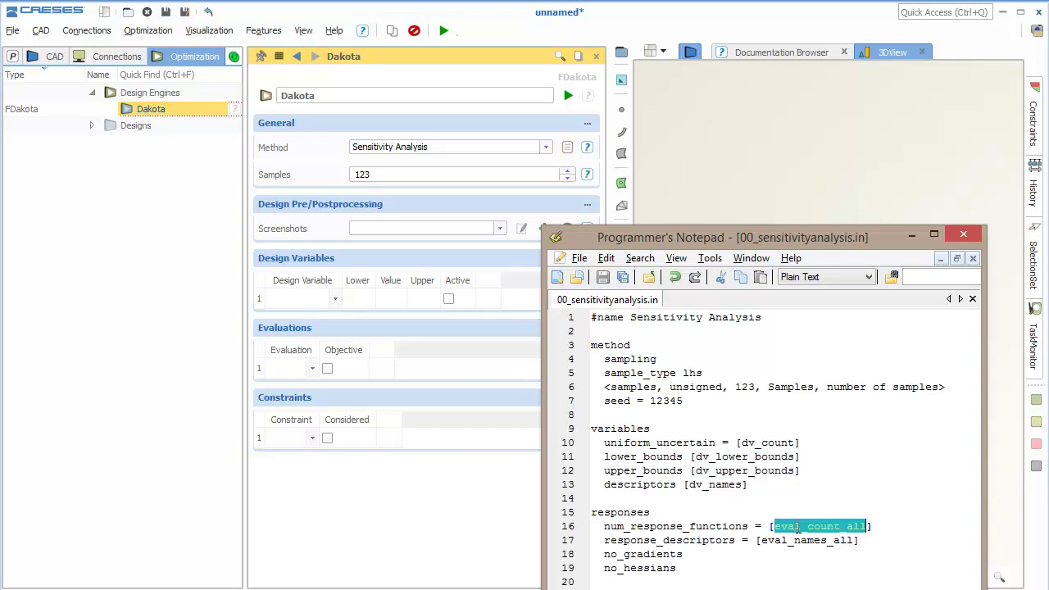
{"action": "double_click", "coordinate": [797, 540]}
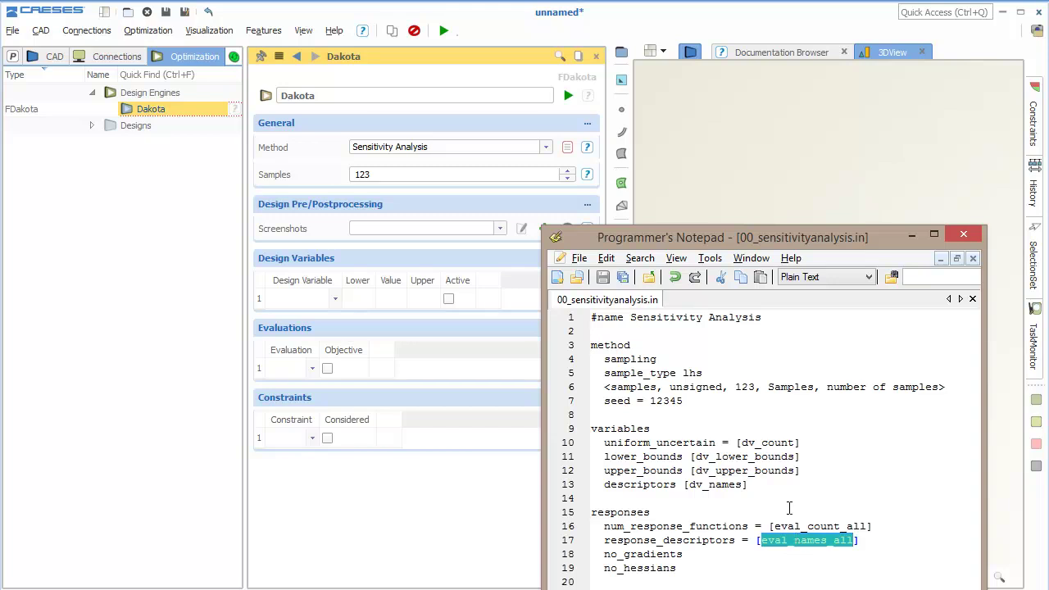
{"action": "left_click", "coordinate": [782, 457]}
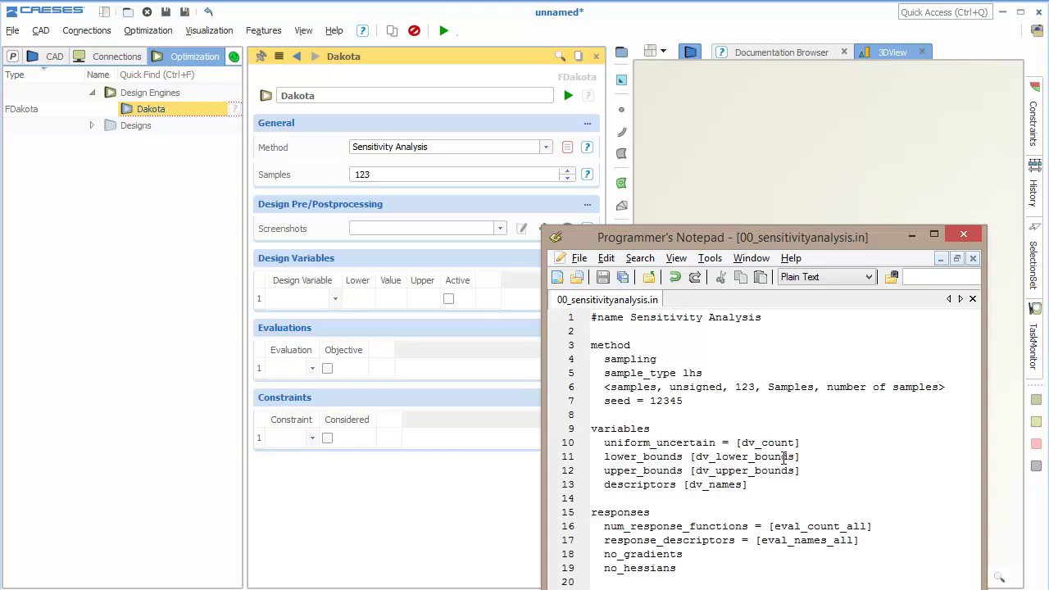
{"action": "left_click", "coordinate": [492, 147]}
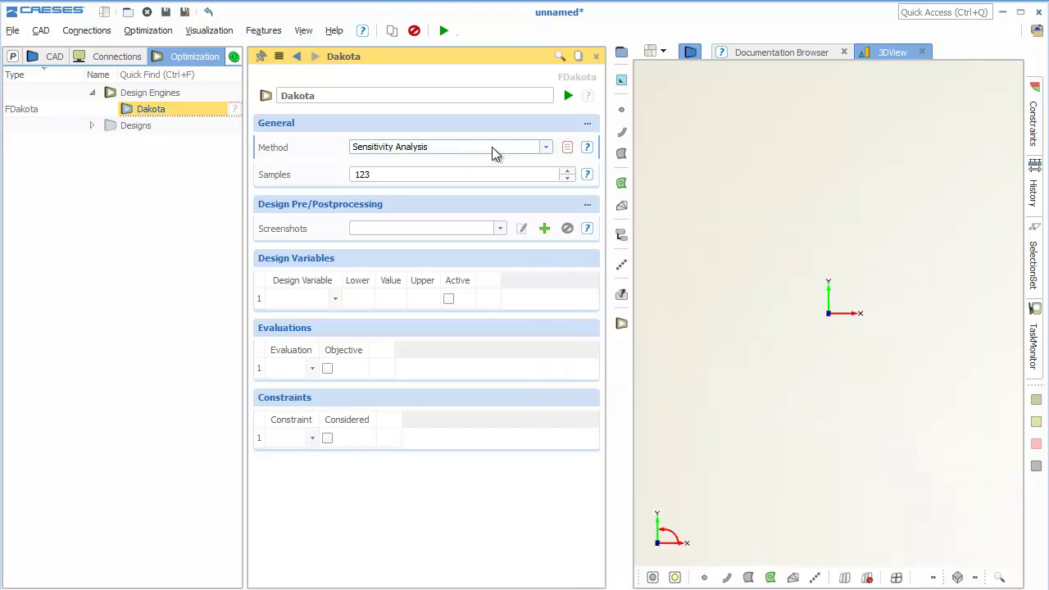
{"action": "left_click", "coordinate": [398, 214]}
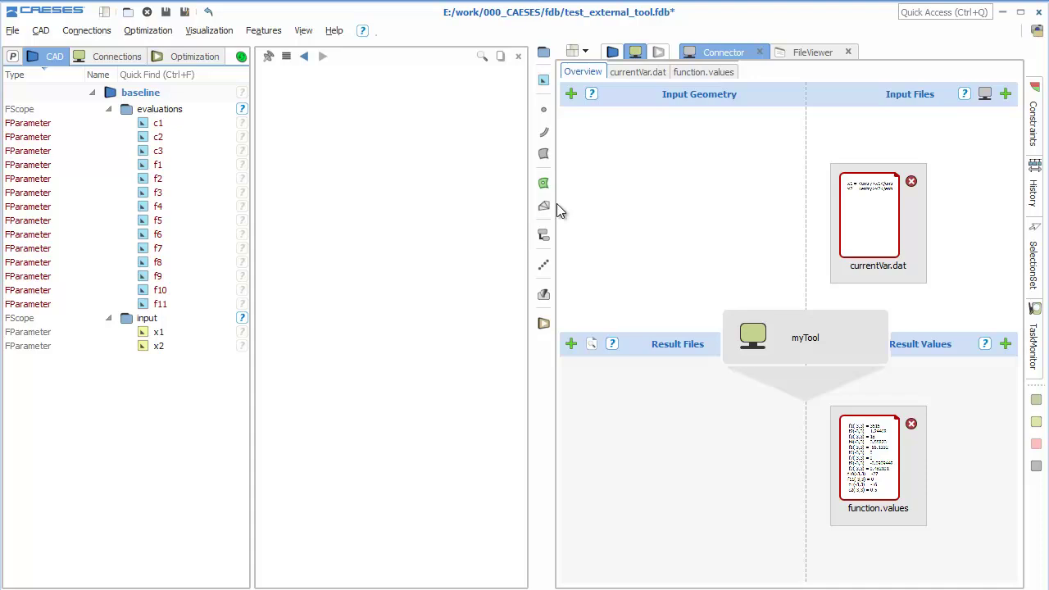
Inspect the currentVar.dat input template and the function.values result file of the myTool connector
{"action": "double_click", "coordinate": [876, 210]}
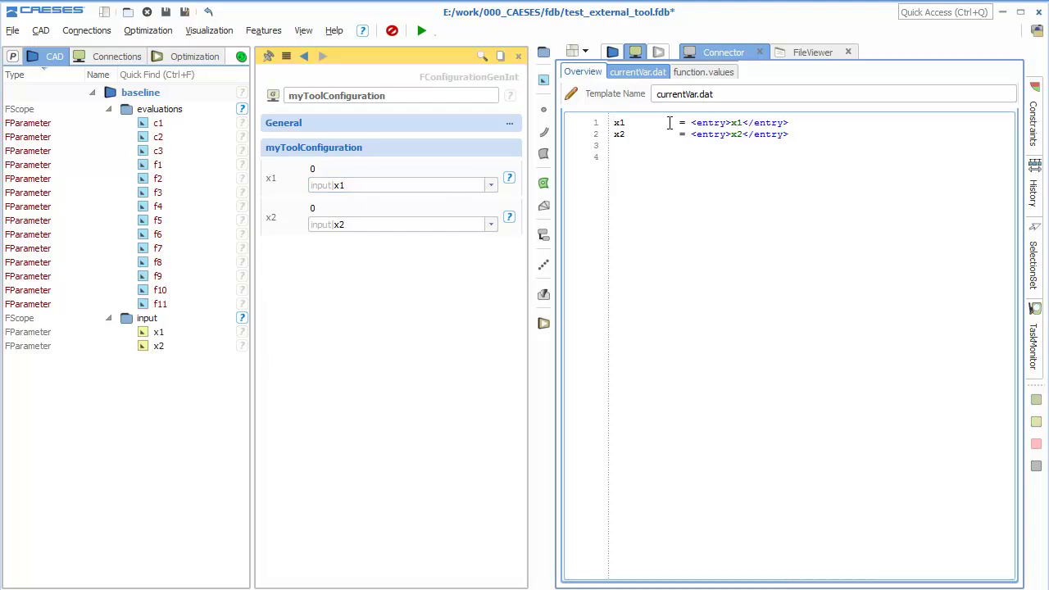
{"action": "left_click", "coordinate": [701, 72]}
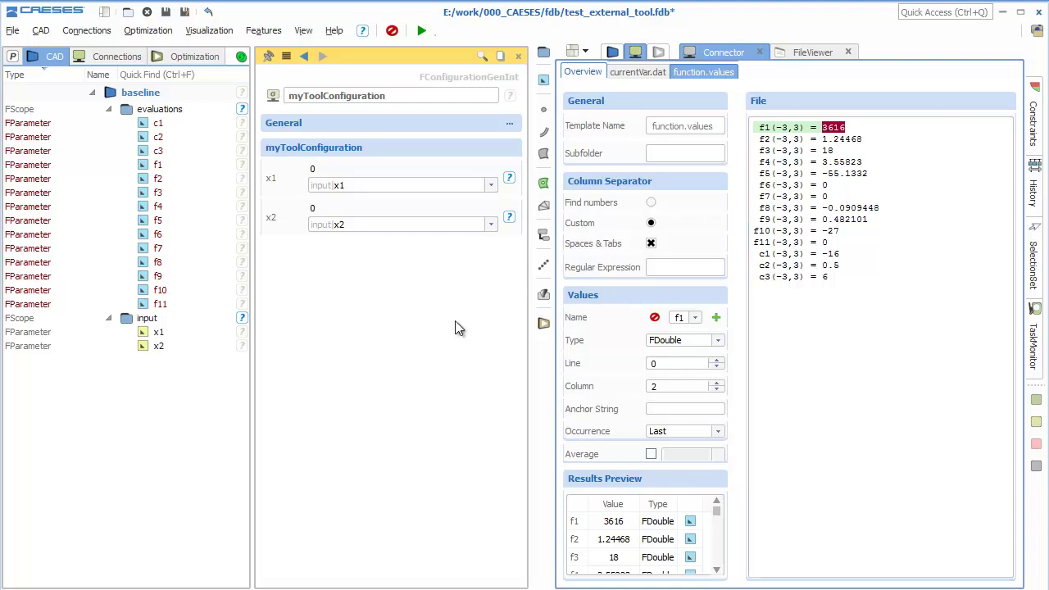
Set the number of samples of the study design engine to 50 and run its sensitivity analysis
{"action": "left_click", "coordinate": [168, 57]}
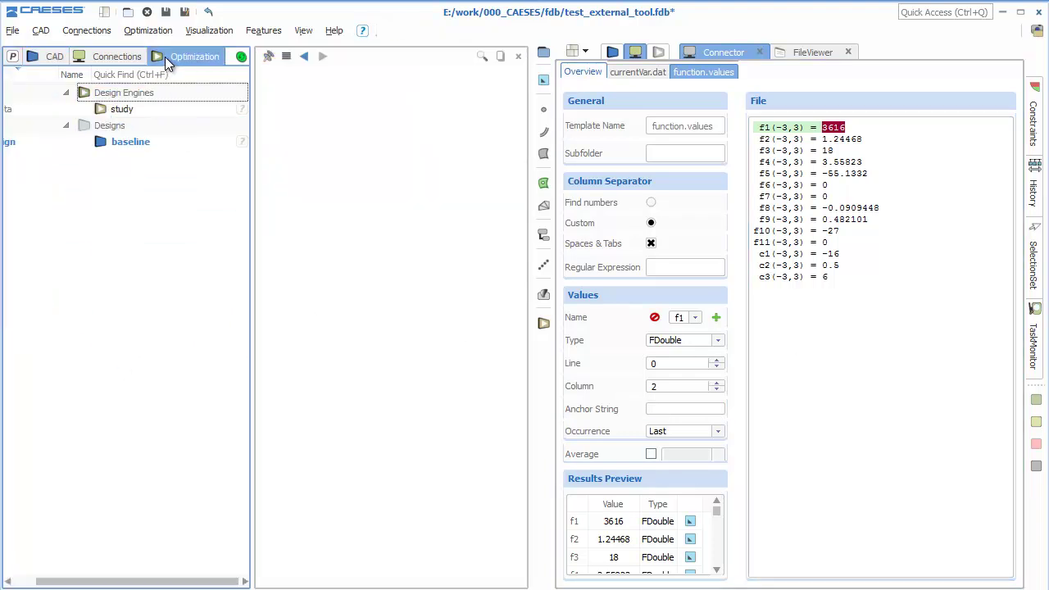
{"action": "left_click", "coordinate": [166, 111]}
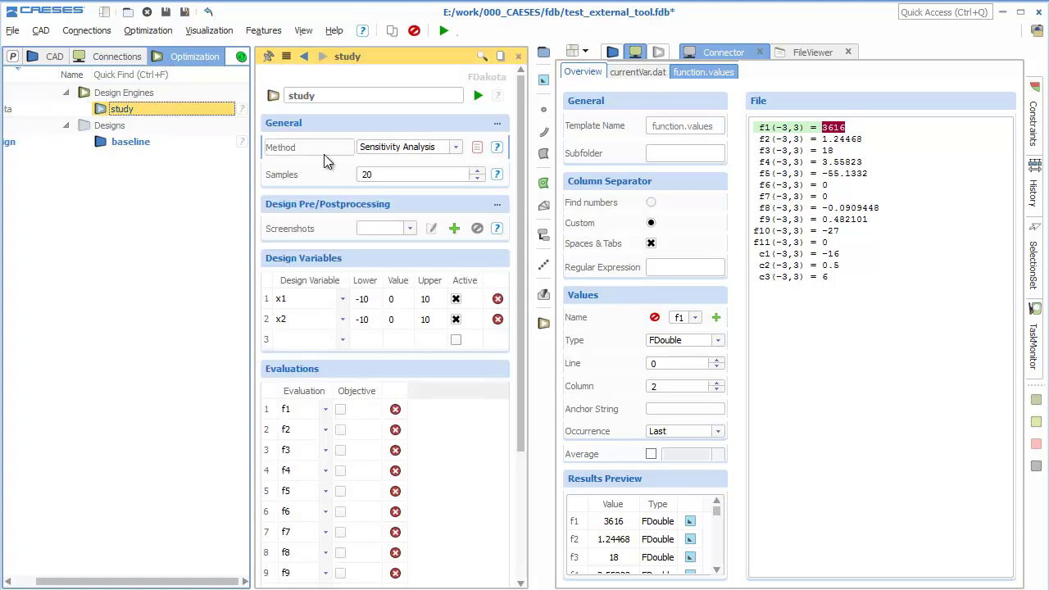
{"action": "left_click", "coordinate": [391, 174]}
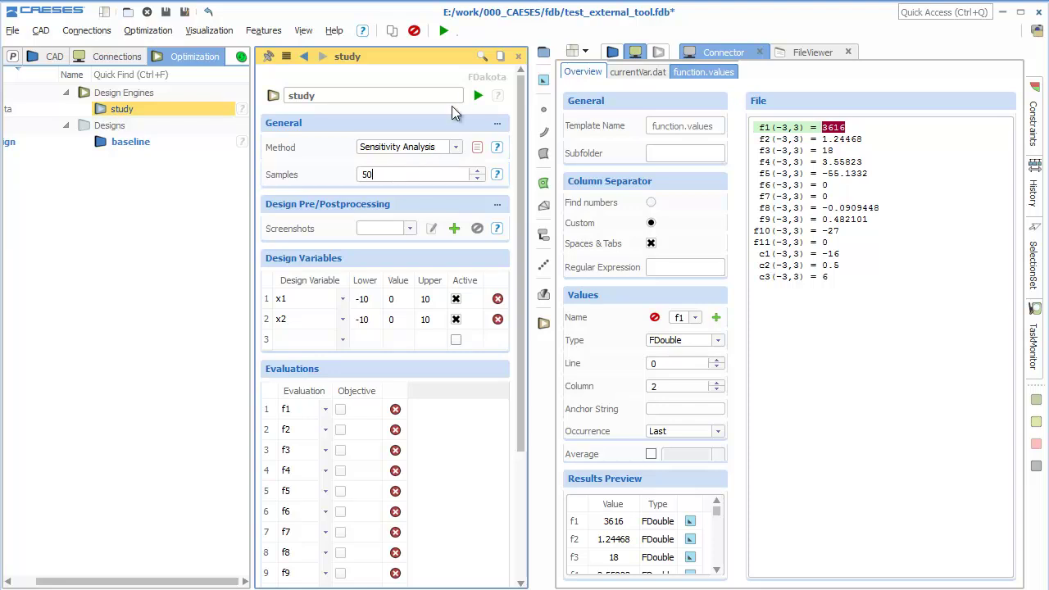
{"action": "left_click", "coordinate": [477, 95]}
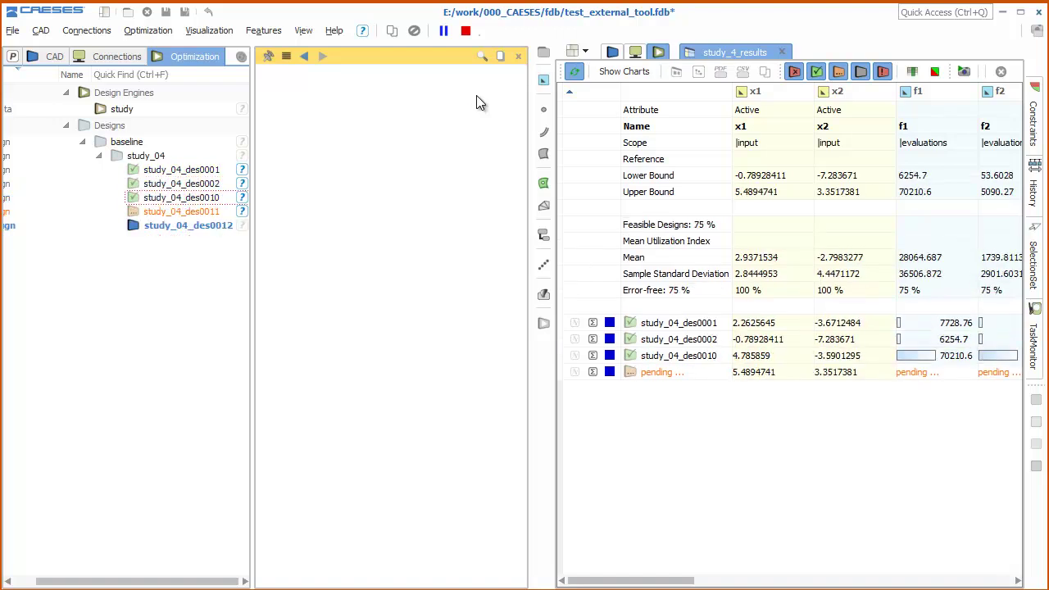
Show the charts for study_4_results, detach the results as a top-level window, and reposition it over the main window
{"action": "left_click", "coordinate": [623, 72]}
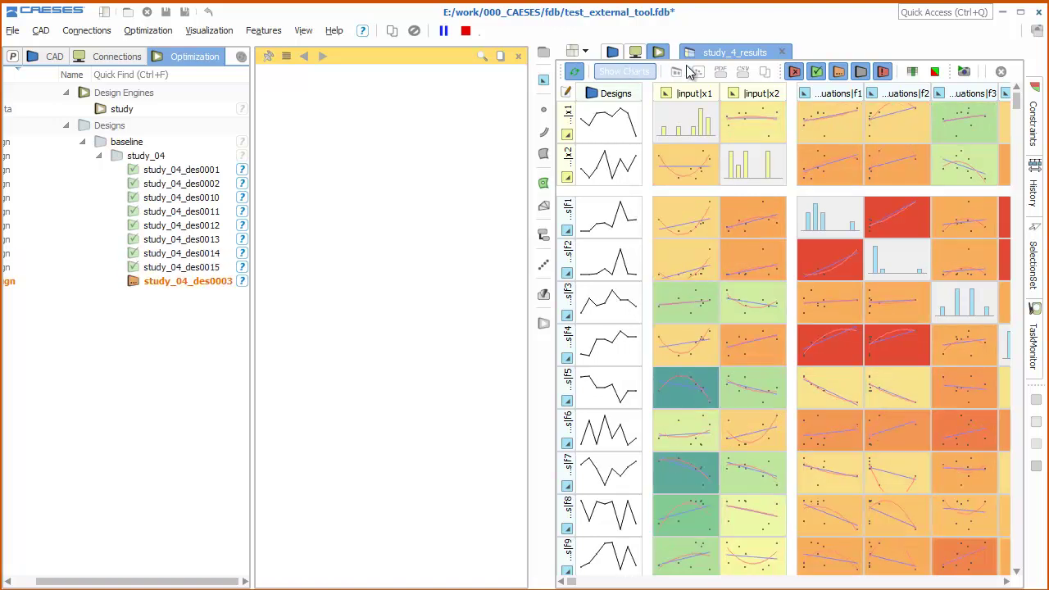
{"action": "right_click", "coordinate": [743, 53]}
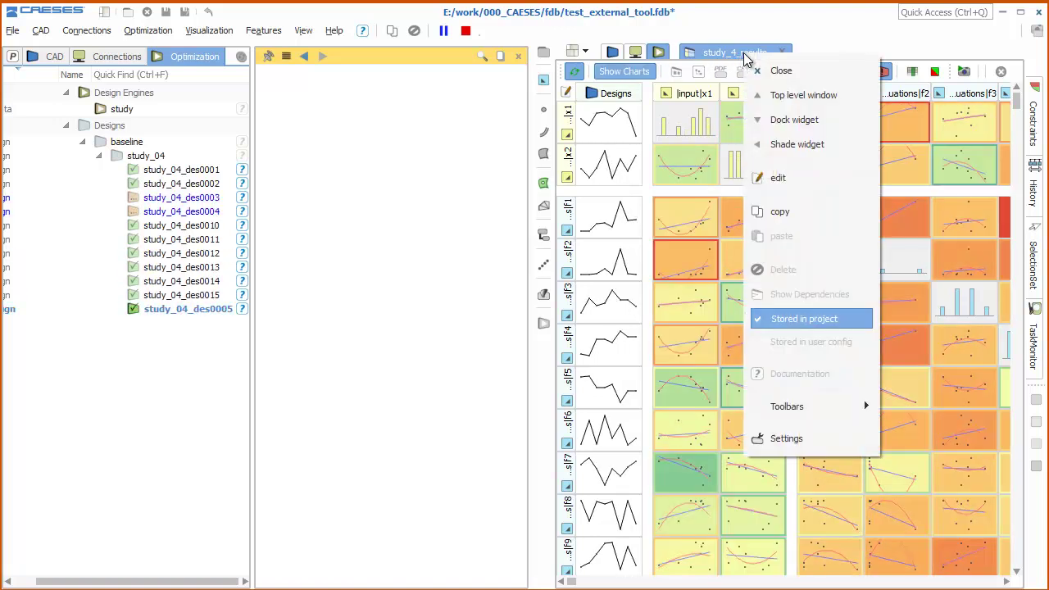
{"action": "key", "text": "Escape"}
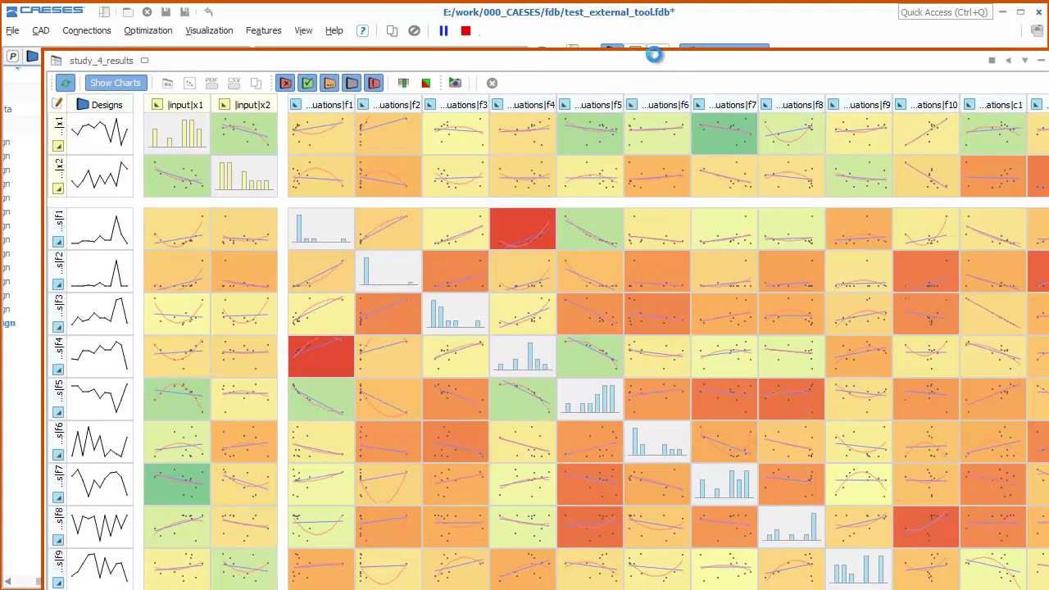
{"action": "left_click_drag", "start_coordinate": [675, 64], "coordinate": [636, 38]}
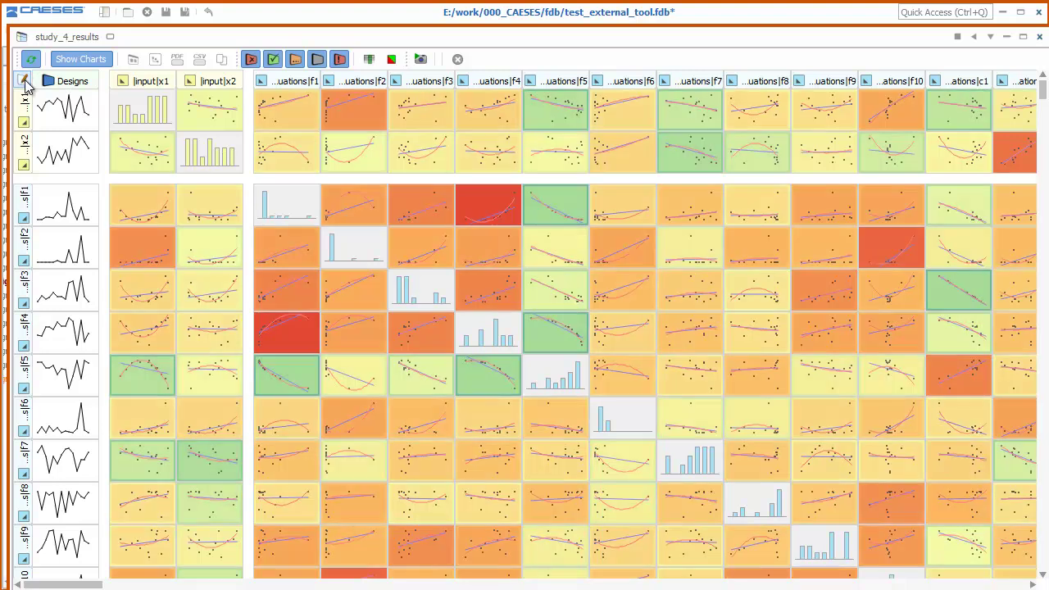
Set the chart size in the study_4_results matrix to Small and close the chart display options
{"action": "left_click", "coordinate": [24, 80]}
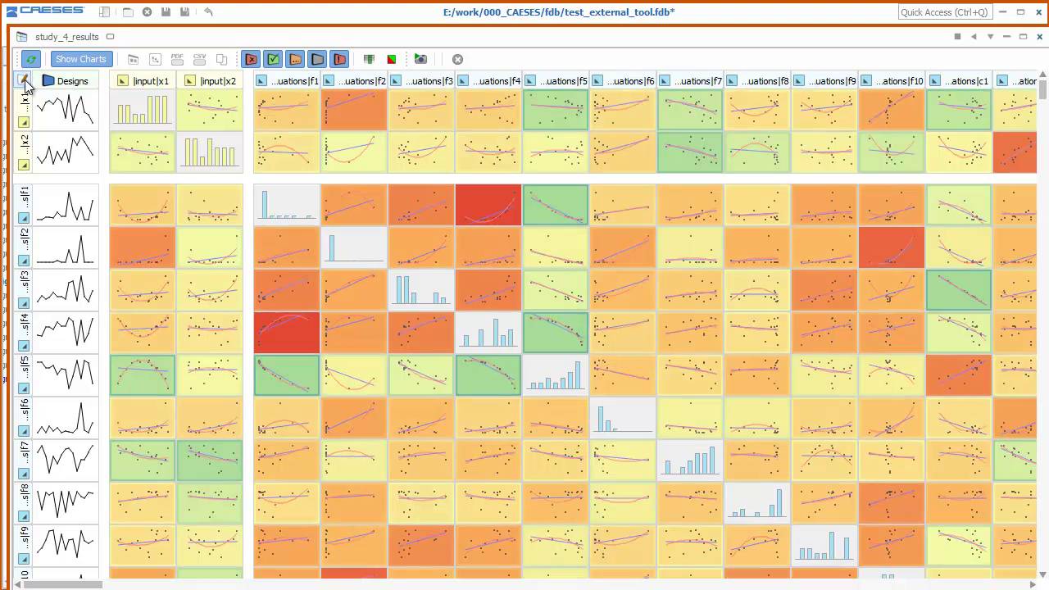
{"action": "left_click", "coordinate": [107, 144]}
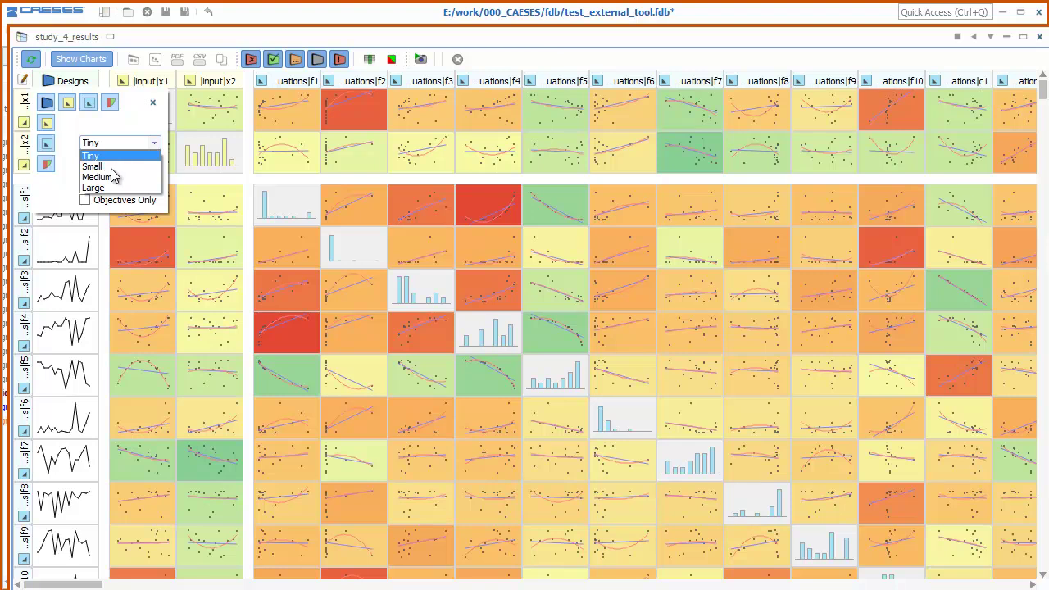
{"action": "left_click", "coordinate": [111, 167]}
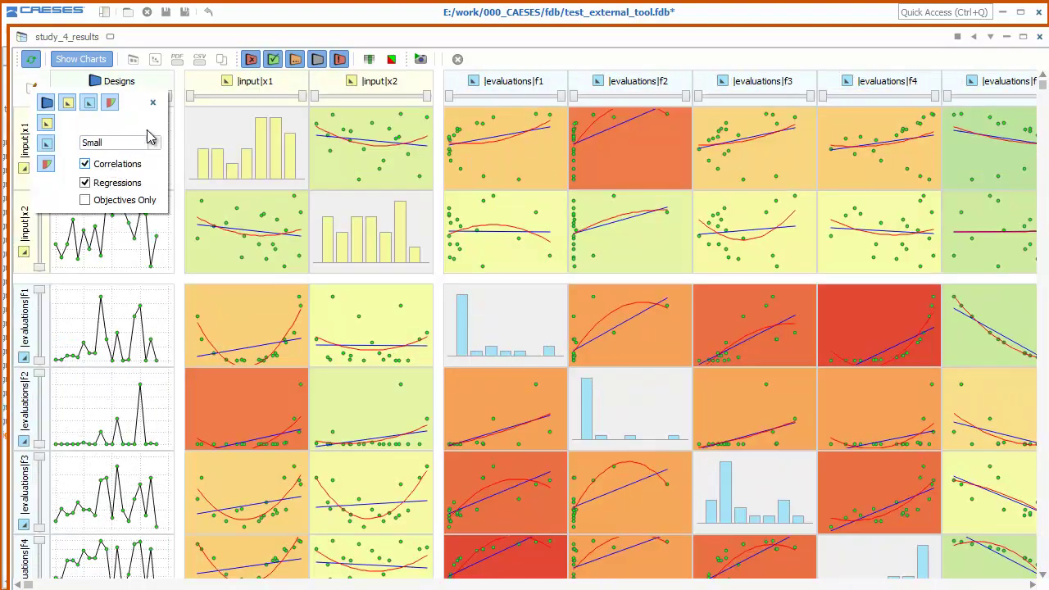
{"action": "left_click", "coordinate": [152, 105]}
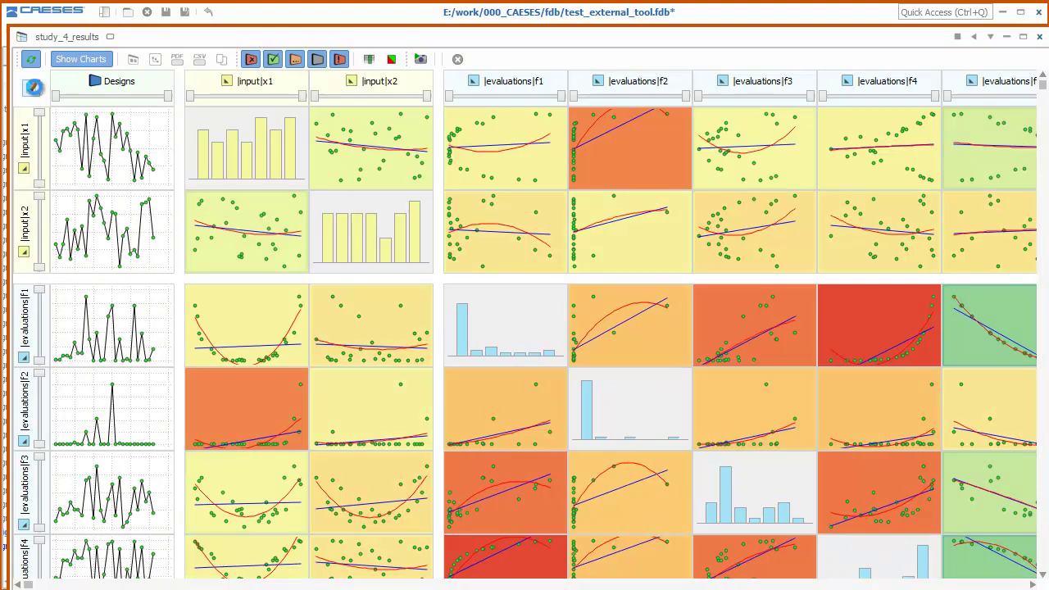
Hide the design variable and constraint rows in the study_4_results chart matrix and turn off Correlations
{"action": "left_click", "coordinate": [33, 89]}
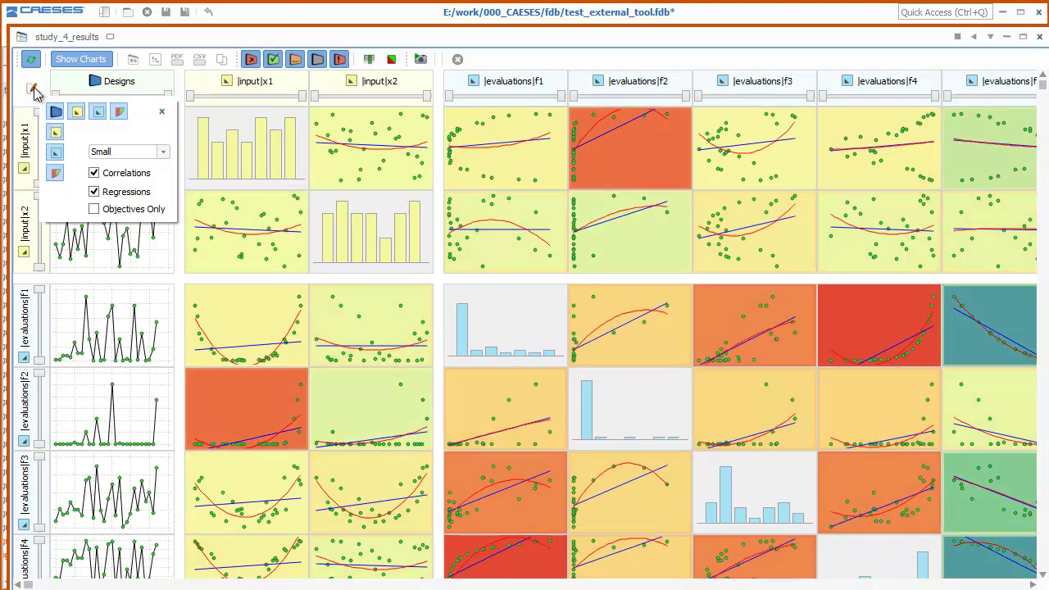
{"action": "left_click", "coordinate": [55, 132]}
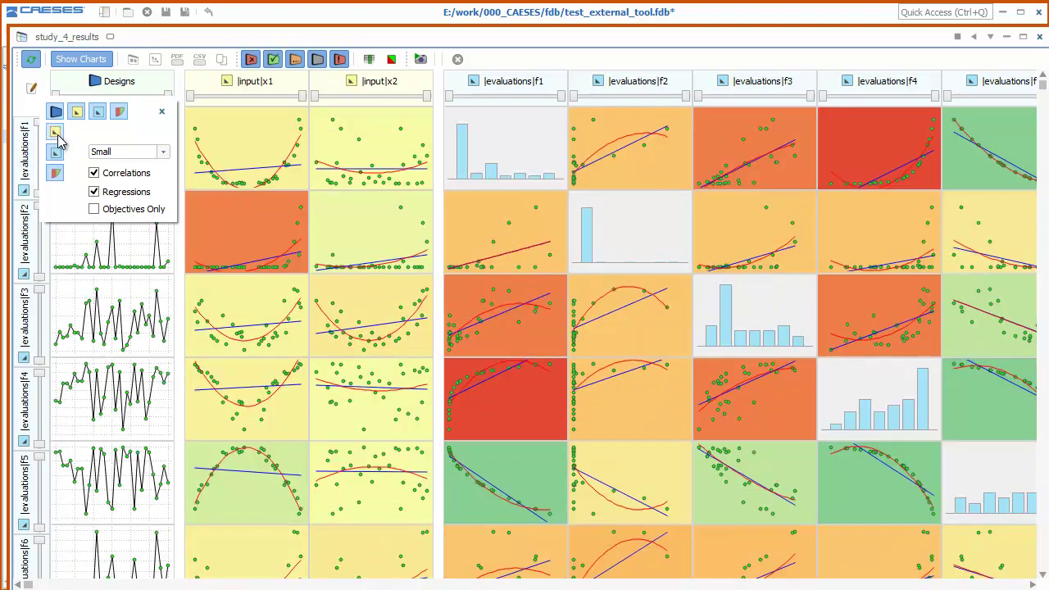
{"action": "left_click", "coordinate": [55, 153]}
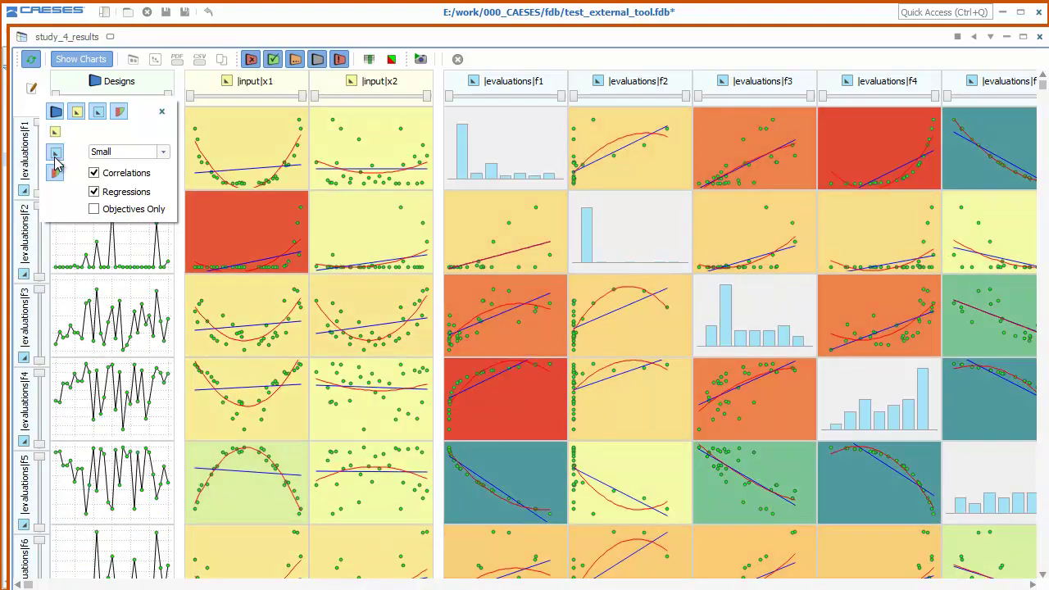
{"action": "left_click", "coordinate": [54, 171]}
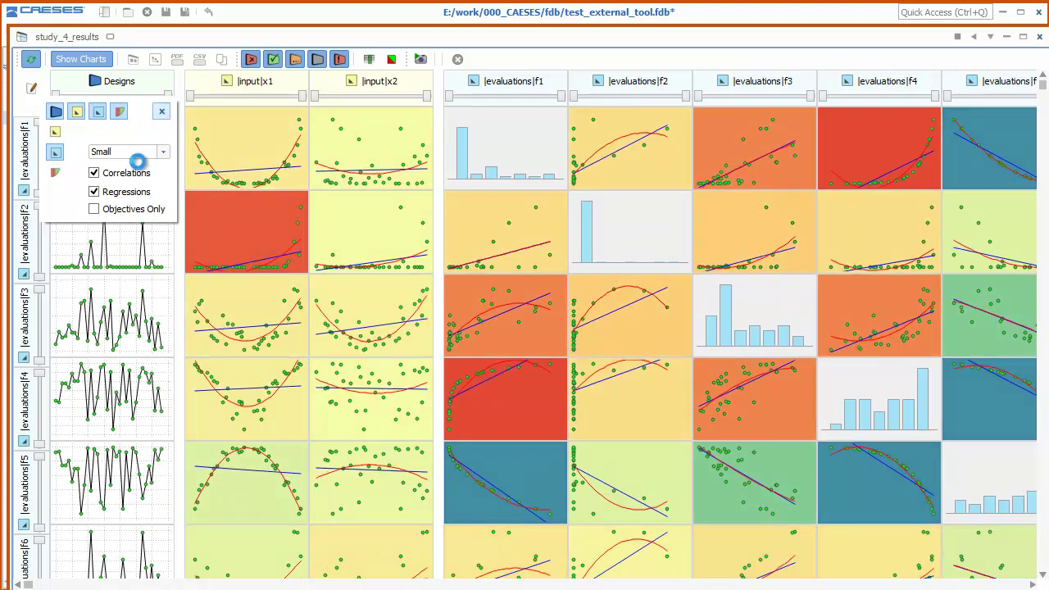
{"action": "left_click", "coordinate": [134, 177]}
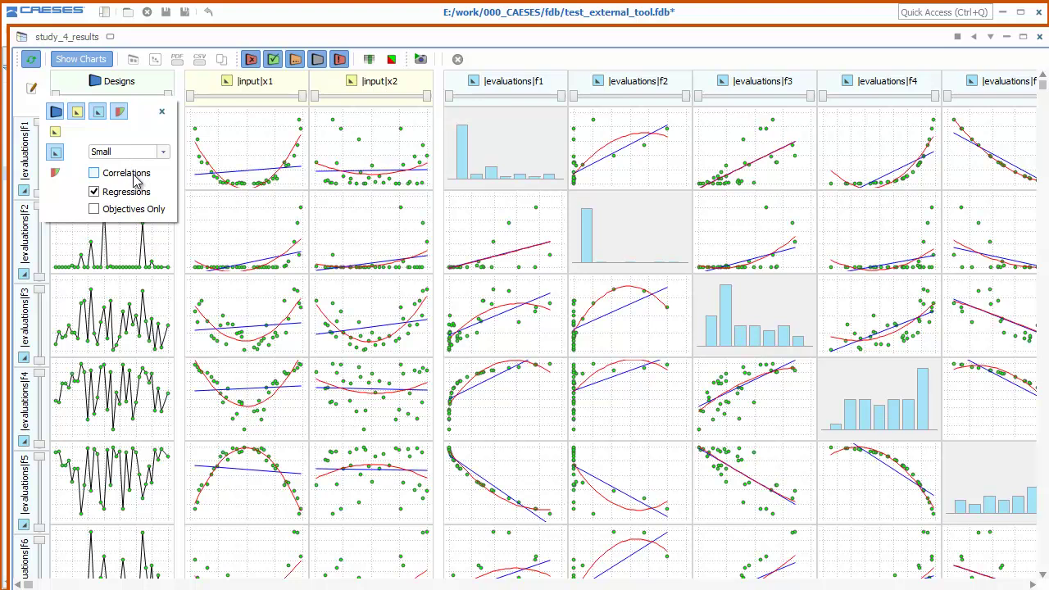
Turn off Regressions and turn on Correlations in the study_4_results chart matrix, and close the chart display options
{"action": "left_click", "coordinate": [131, 190]}
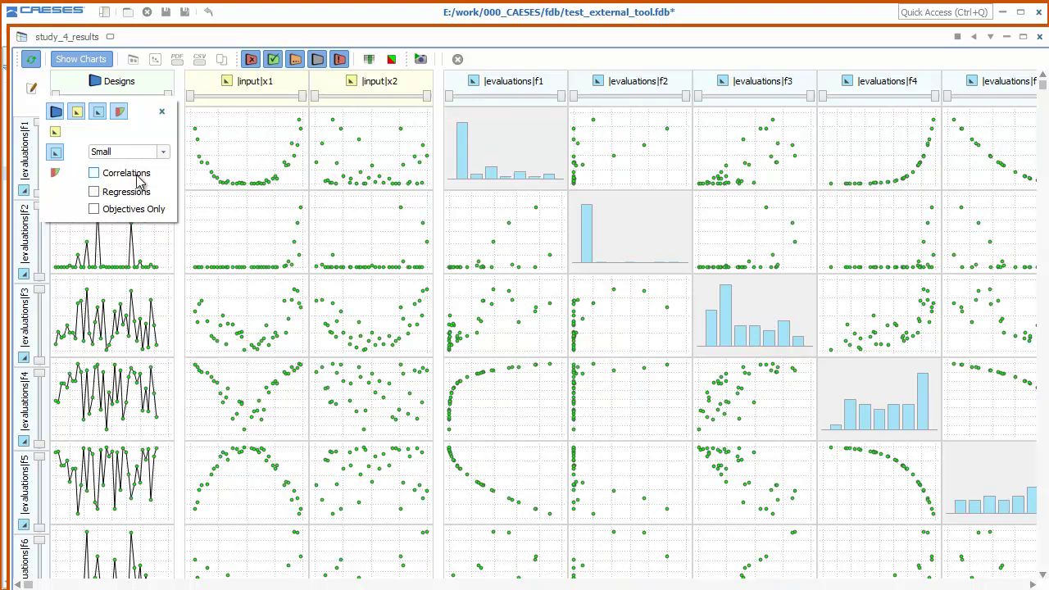
{"action": "left_click", "coordinate": [137, 175]}
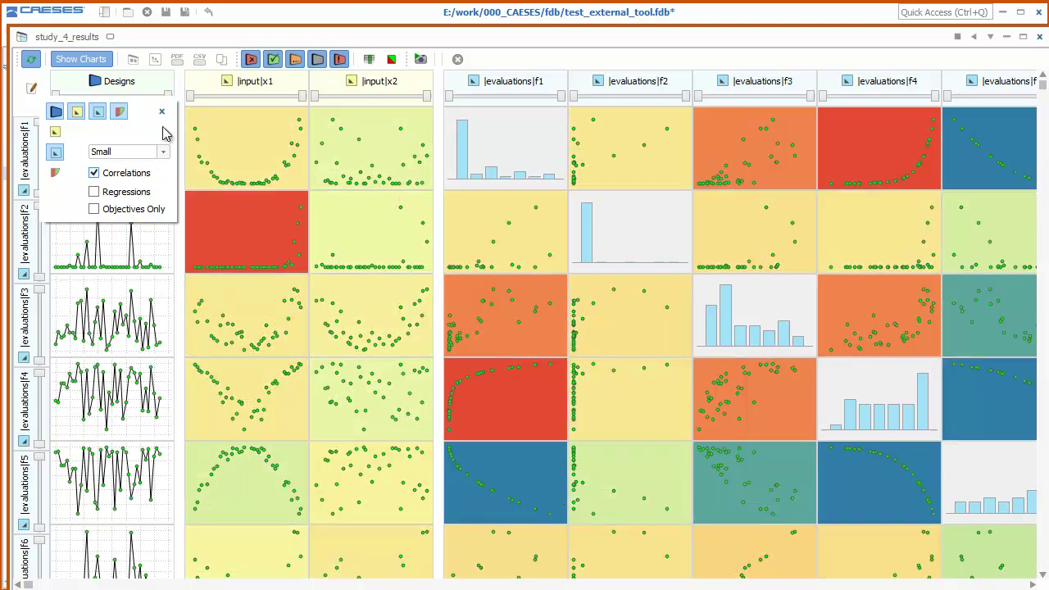
{"action": "left_click", "coordinate": [161, 111]}
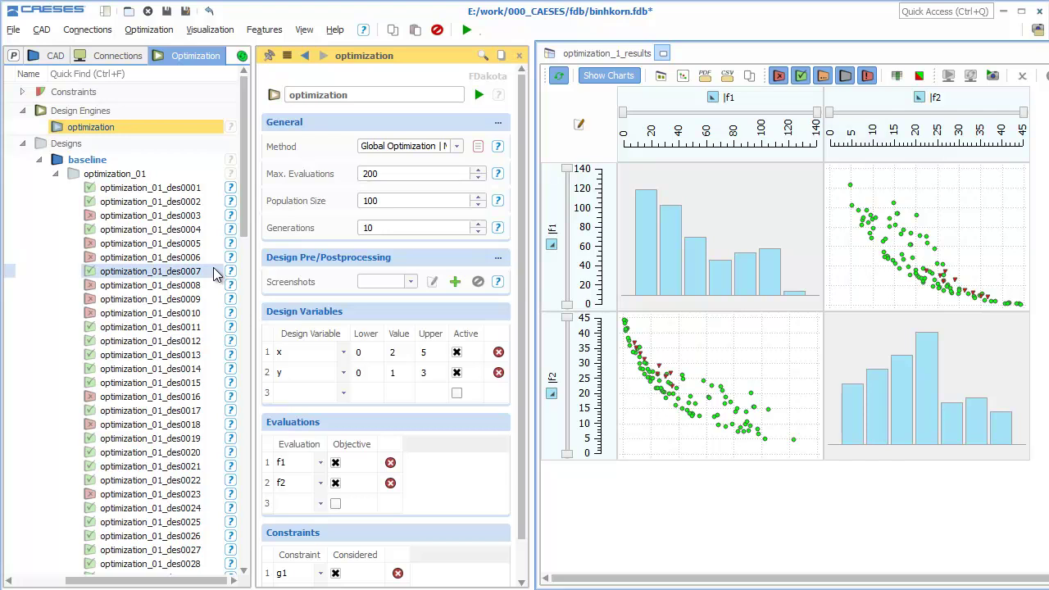
Inspect designs optimization_01_des0001, des0013 and des0018 from the design tree and des0051 from the f1–f2 scatter chart
{"action": "left_click", "coordinate": [188, 187]}
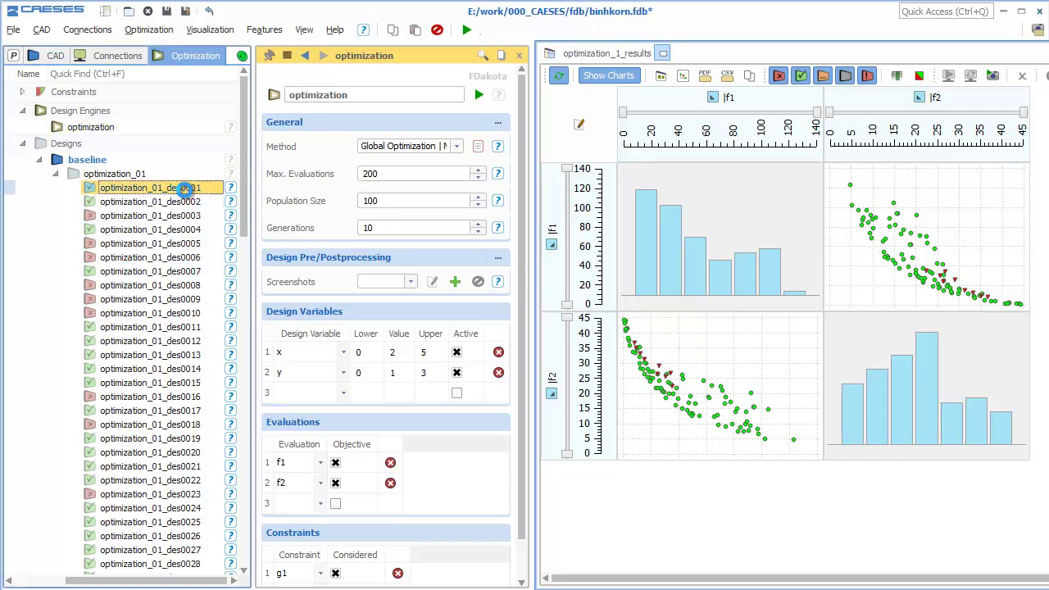
{"action": "left_click", "coordinate": [180, 354]}
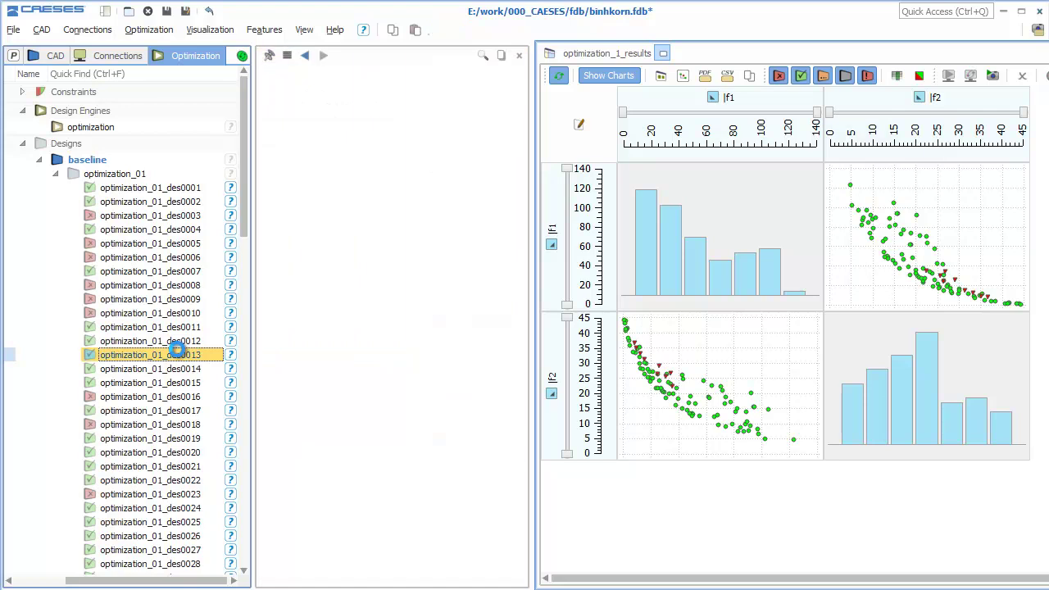
{"action": "left_click", "coordinate": [174, 426]}
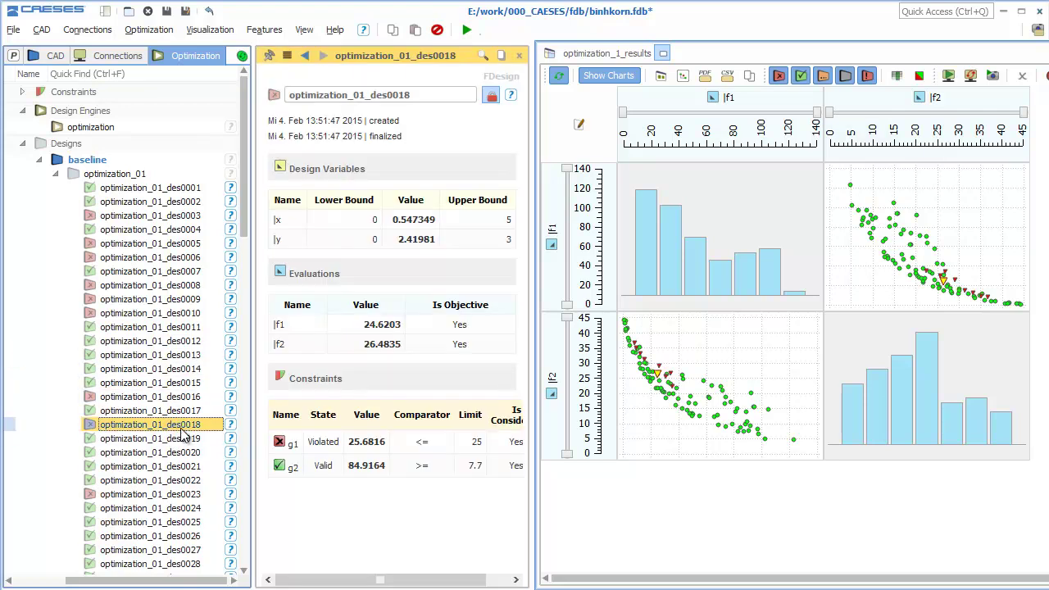
{"action": "mouse_move", "coordinate": [694, 412]}
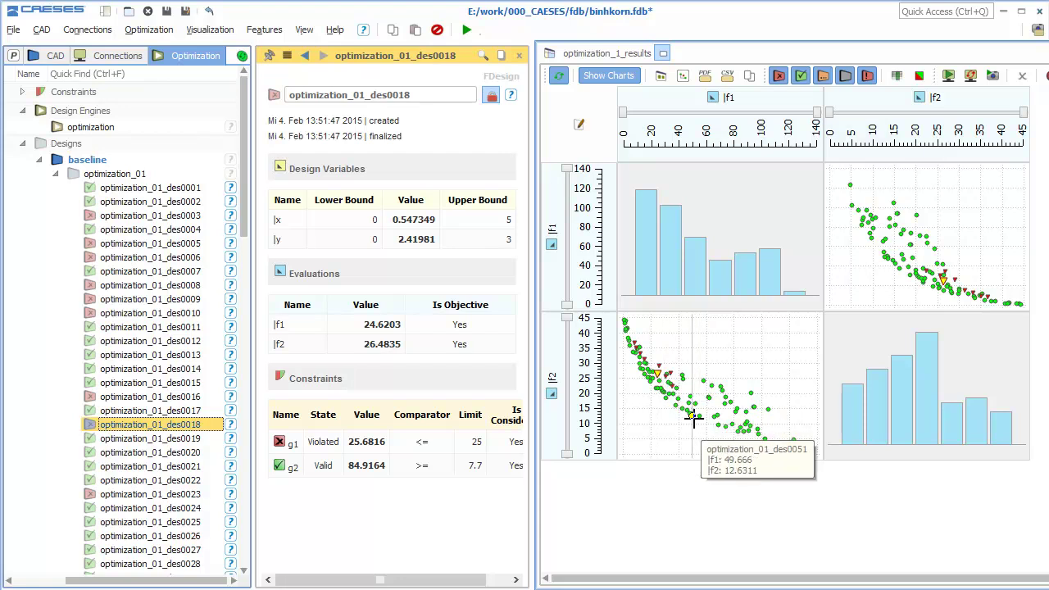
{"action": "left_click", "coordinate": [692, 415]}
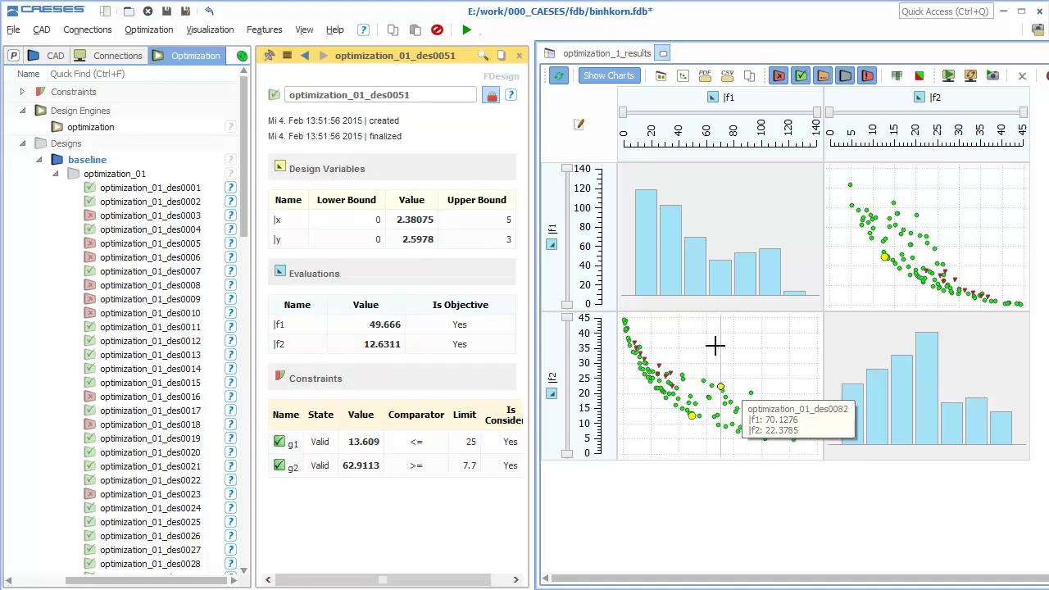
Set the chart size in the optimization_1_results matrix to Large
{"action": "left_click", "coordinate": [578, 126]}
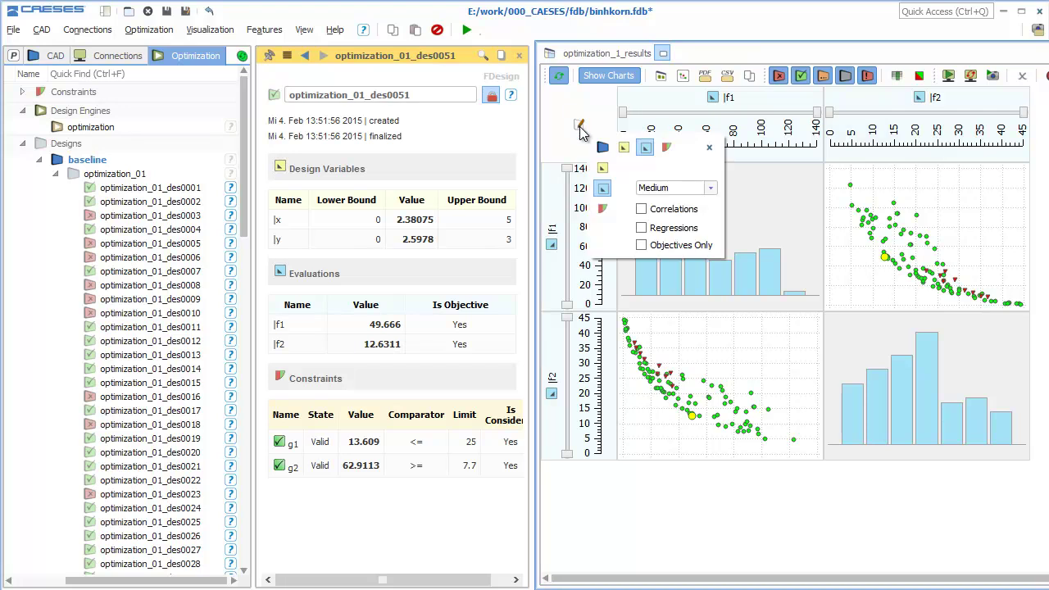
{"action": "left_click", "coordinate": [662, 189]}
{"action": "left_click", "coordinate": [664, 235]}
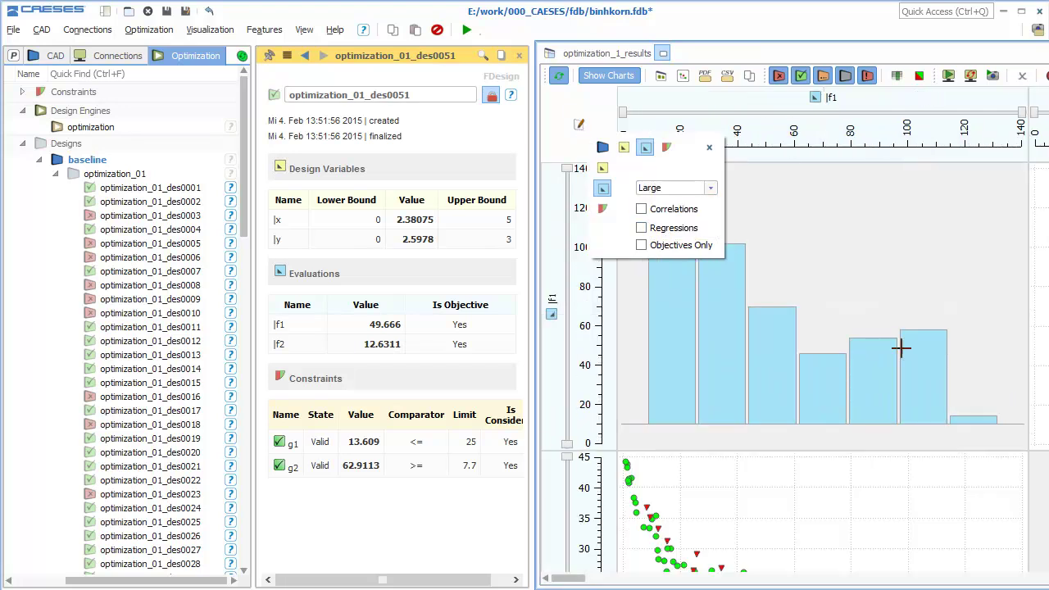
Select design optimization_01_des0039 in the f1–f2 scatter chart, locate it in the design tree and make it the active design
{"action": "scroll", "coordinate": [1000, 358], "scroll_direction": "down", "scroll_amount": 5}
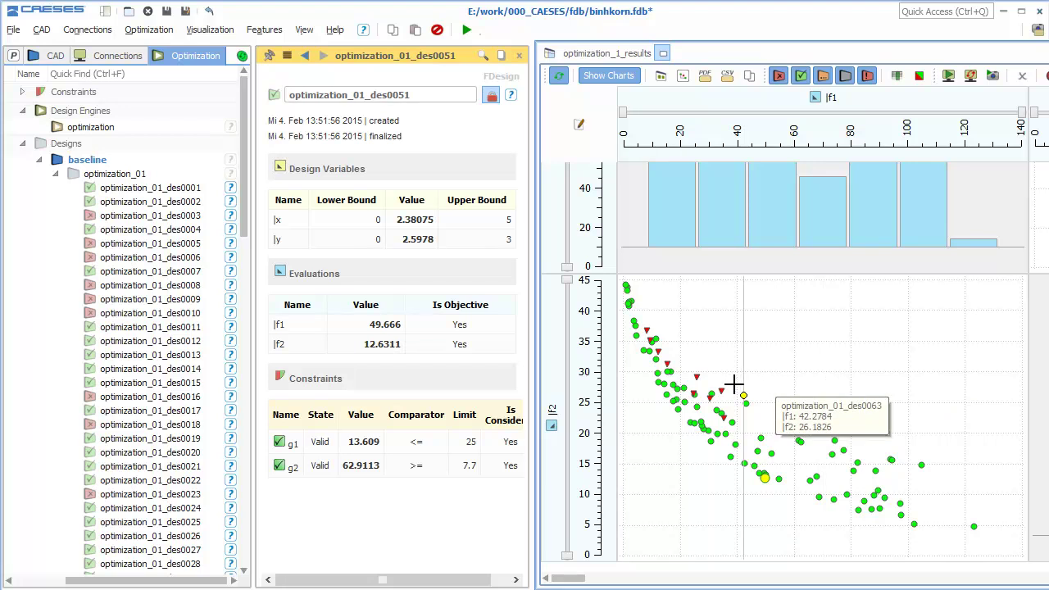
{"action": "mouse_move", "coordinate": [713, 412]}
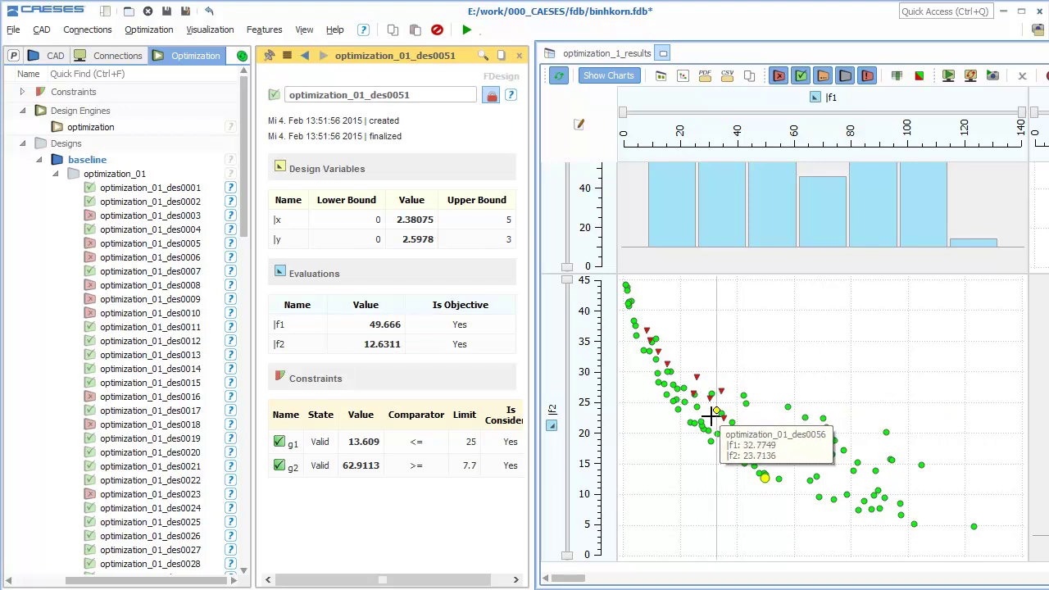
{"action": "left_click", "coordinate": [710, 440]}
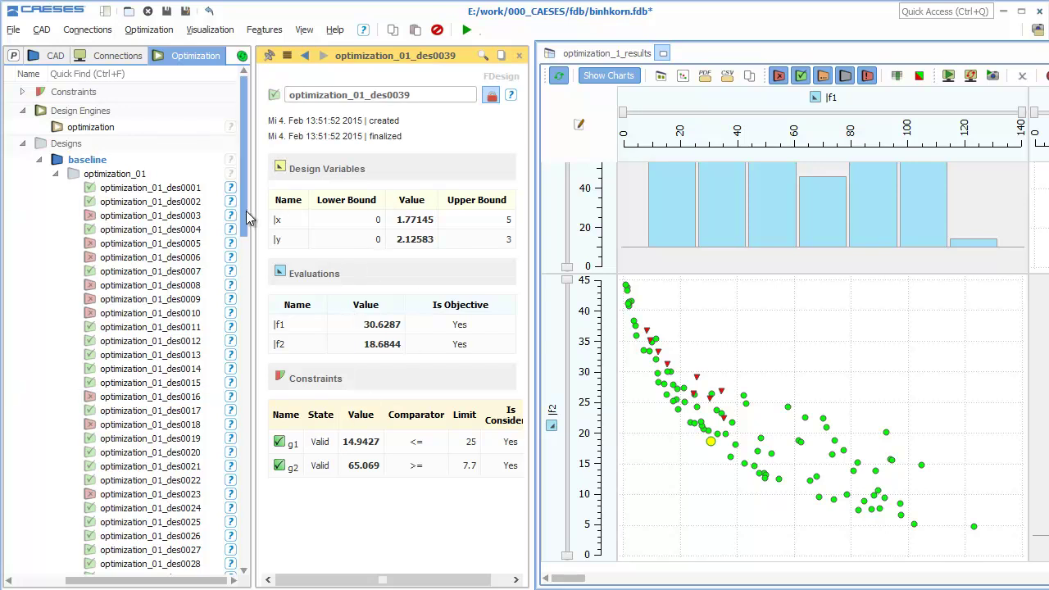
{"action": "left_click_drag", "start_coordinate": [245, 199], "coordinate": [244, 342]}
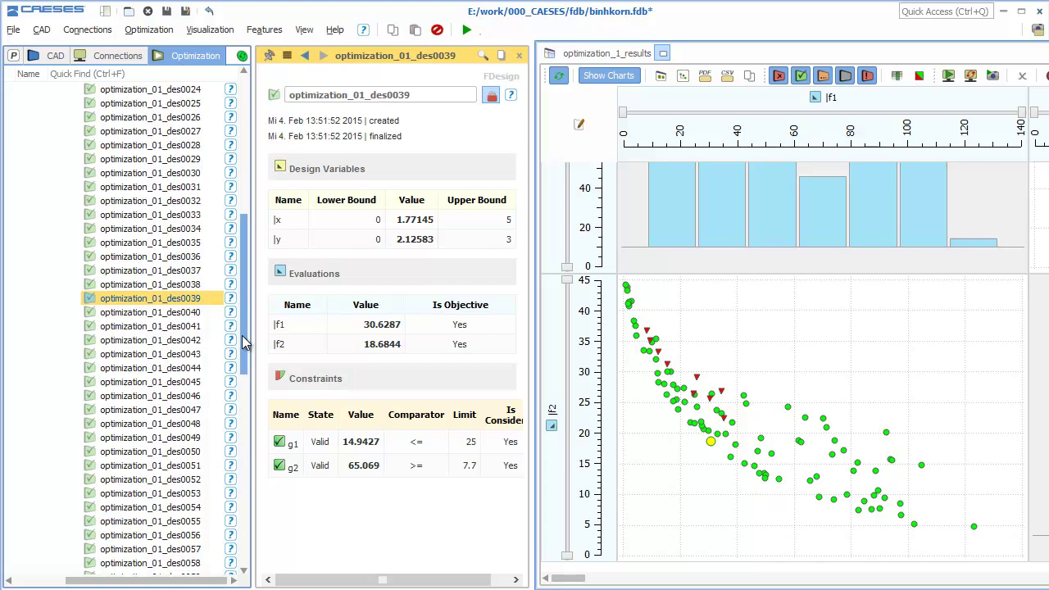
{"action": "left_click", "coordinate": [186, 300]}
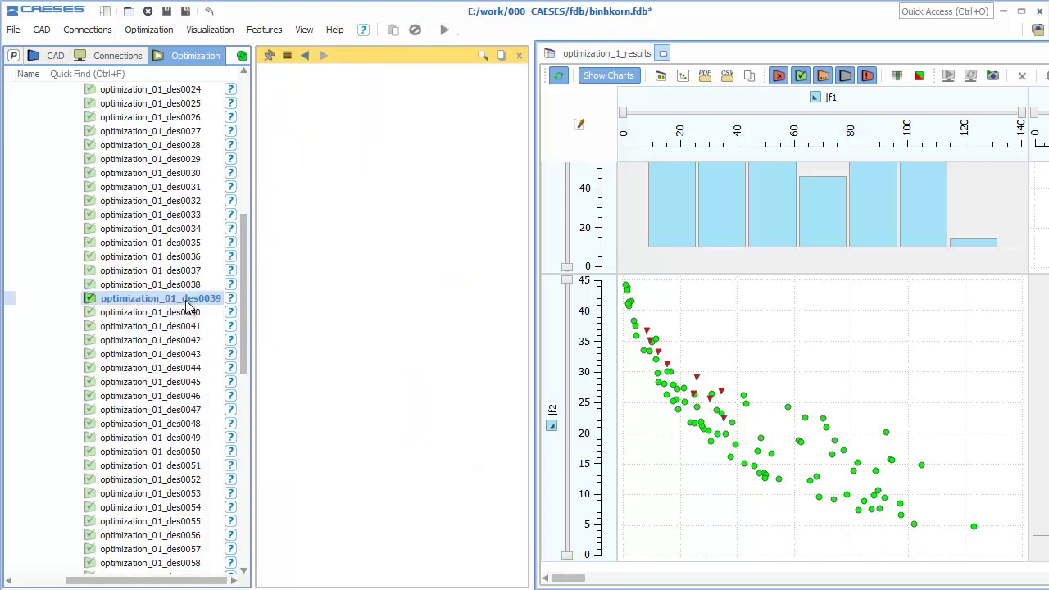
Widen the CAD object tree of the active design and inspect its parameters f1, f2, x and y
{"action": "left_click", "coordinate": [56, 59]}
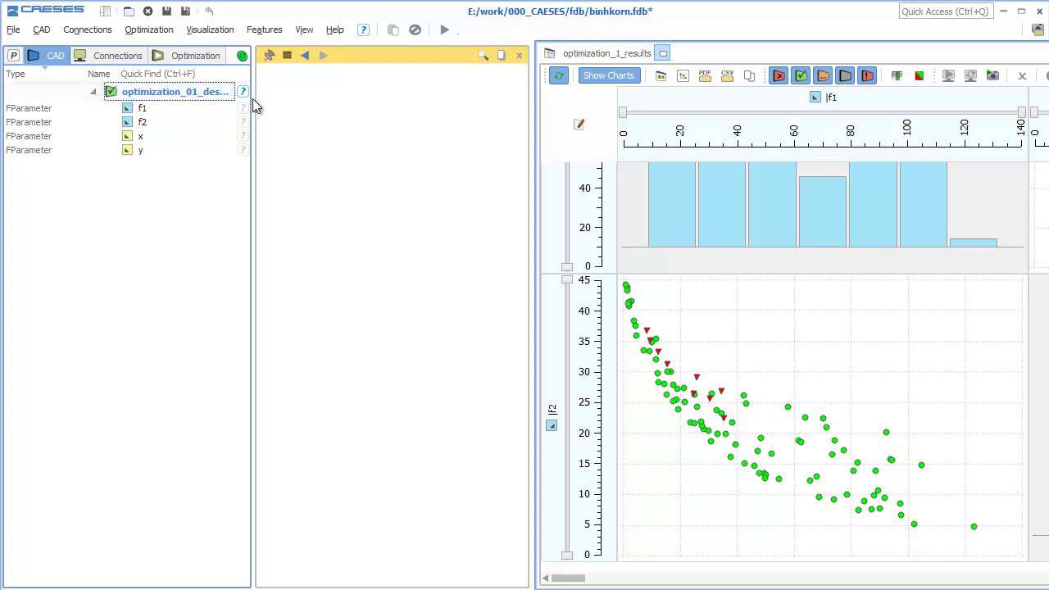
{"action": "mouse_move", "coordinate": [253, 97]}
{"action": "left_mouse_down"}
{"action": "mouse_move", "coordinate": [290, 93]}
{"action": "mouse_move", "coordinate": [269, 96]}
{"action": "left_mouse_up"}
{"action": "left_click", "coordinate": [185, 108]}
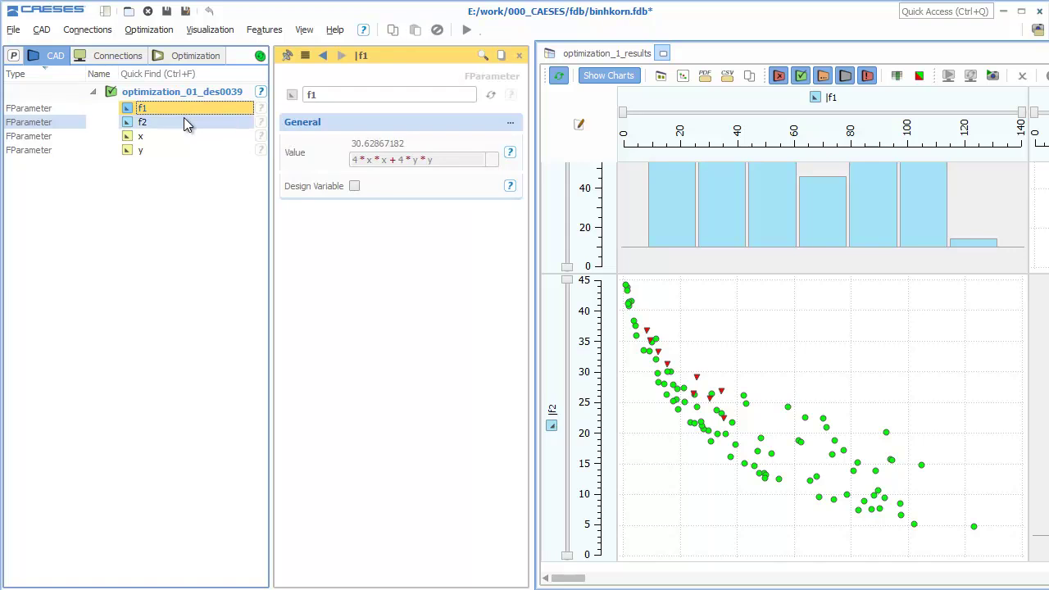
{"action": "left_click", "coordinate": [141, 123]}
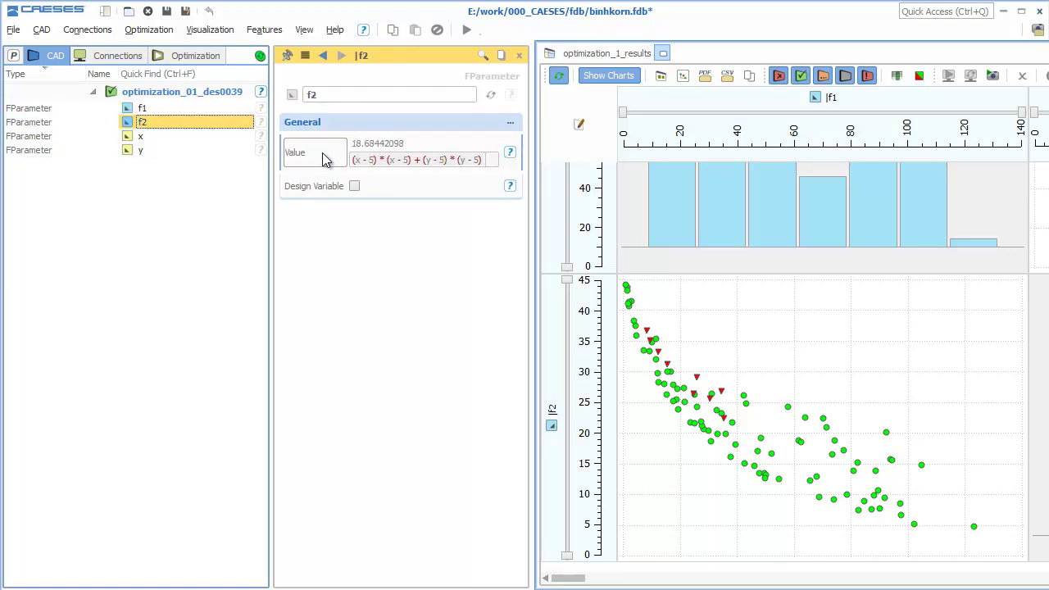
{"action": "left_click", "coordinate": [169, 136]}
{"action": "left_click", "coordinate": [169, 151]}
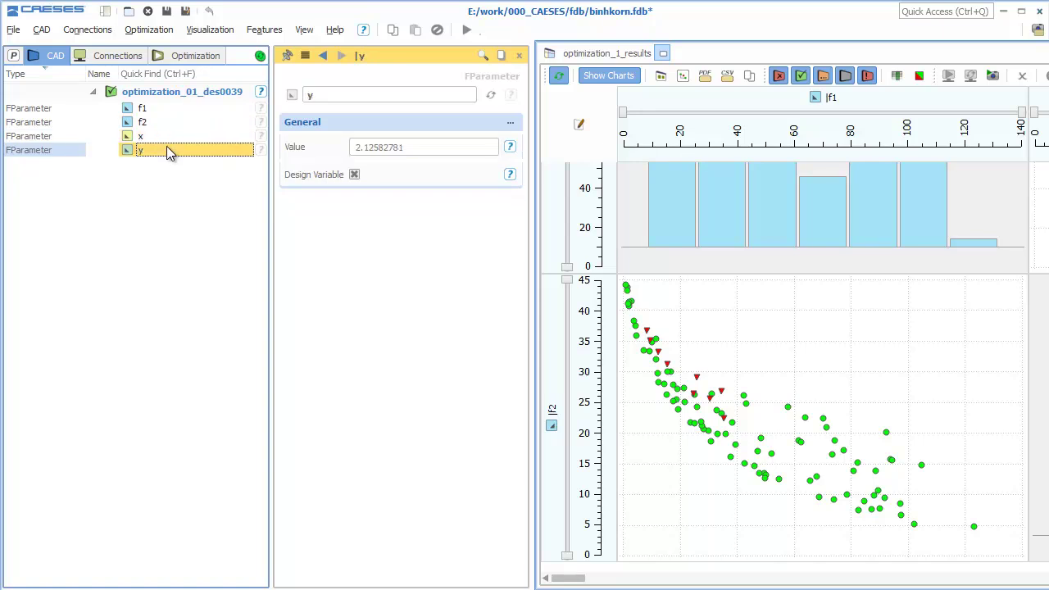